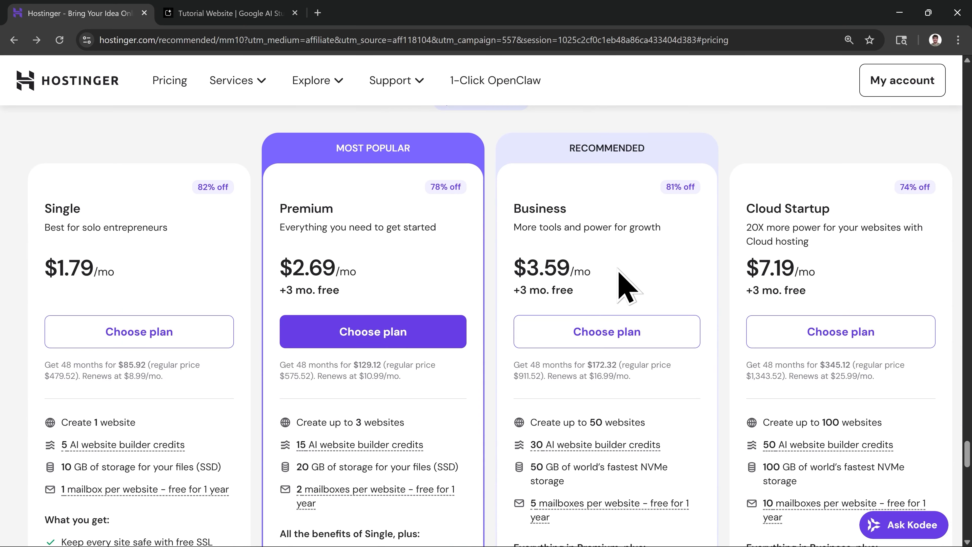
- Review the hosting plans' features and choose the Business plan
scroll(619, 269, down, 4)
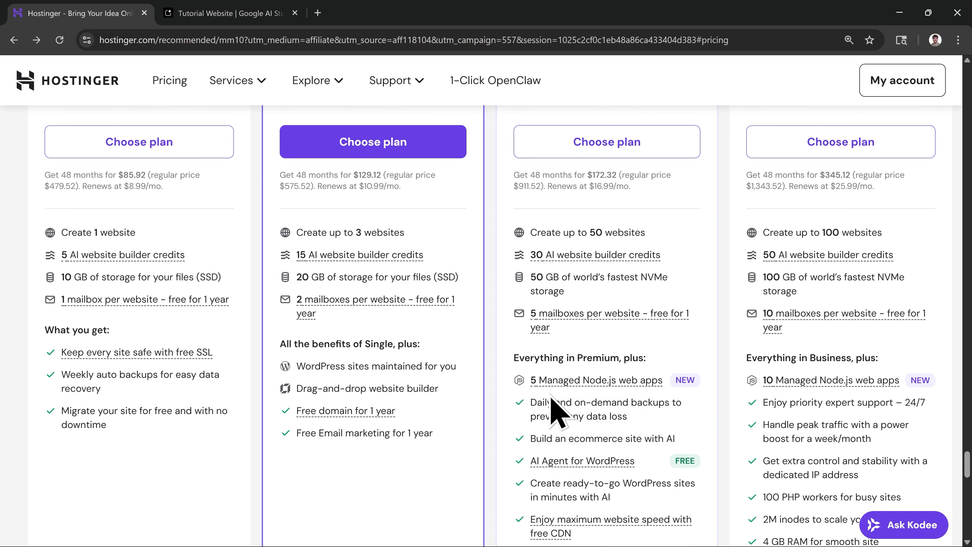
scroll(558, 411, up, 4)
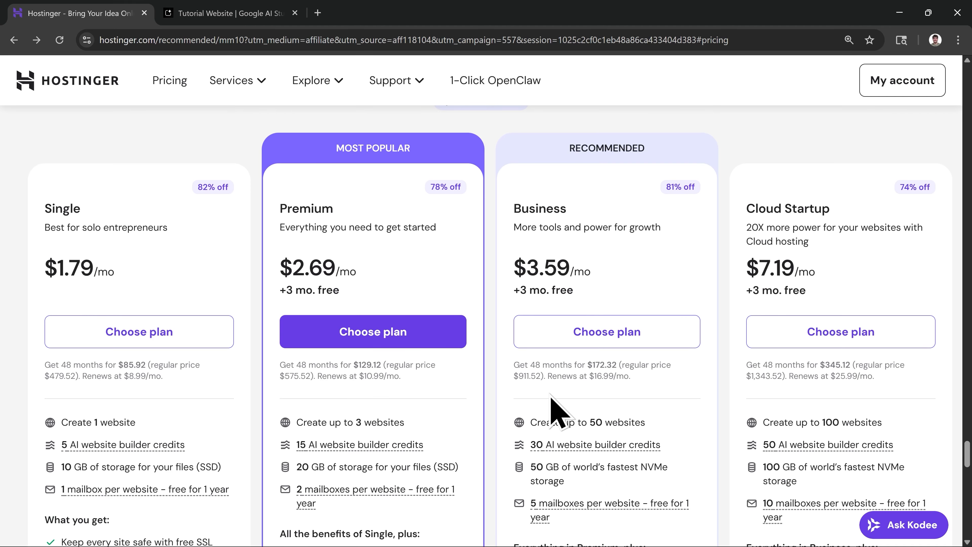
click(606, 345)
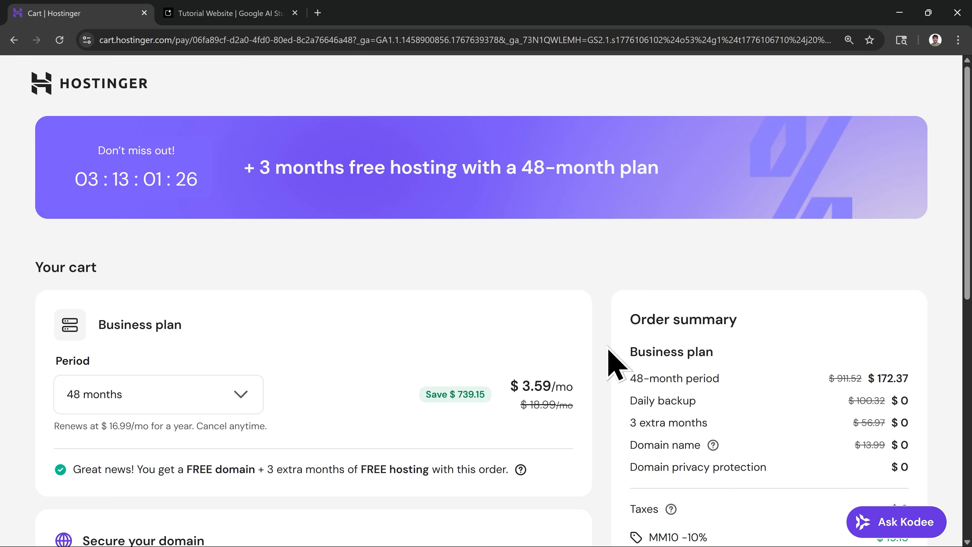
- Set the Business plan's period to 12 months and continue from the cart without adding a domain or email marketing
scroll(153, 337, down, 3)
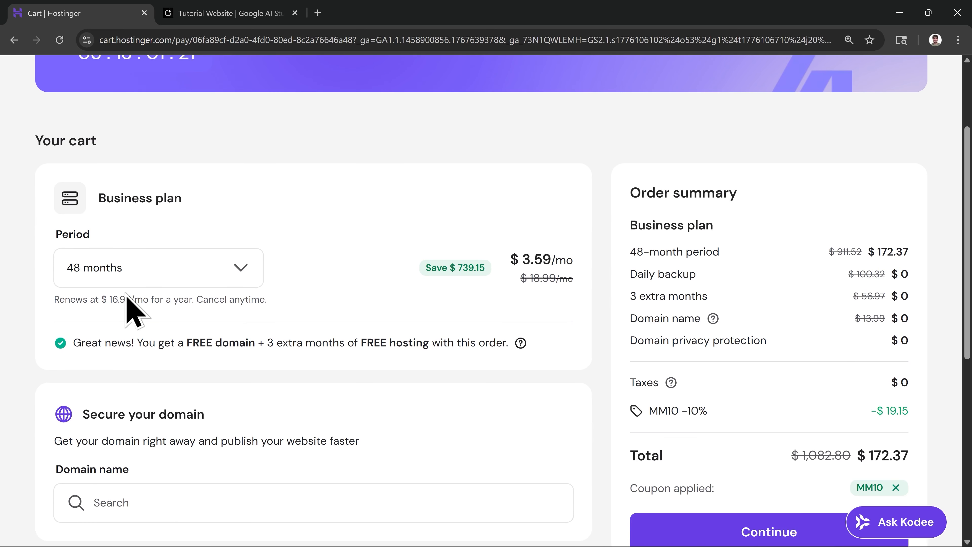
click(104, 282)
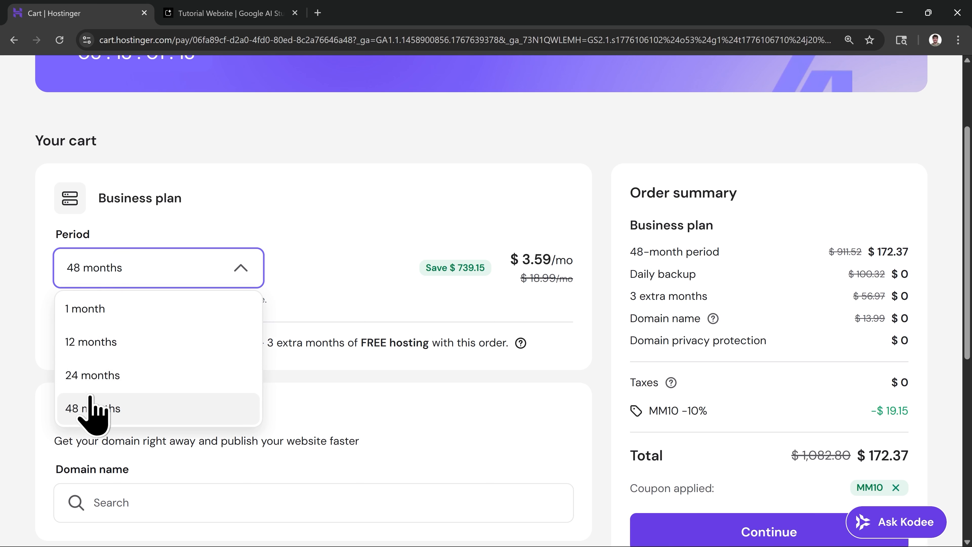
click(86, 342)
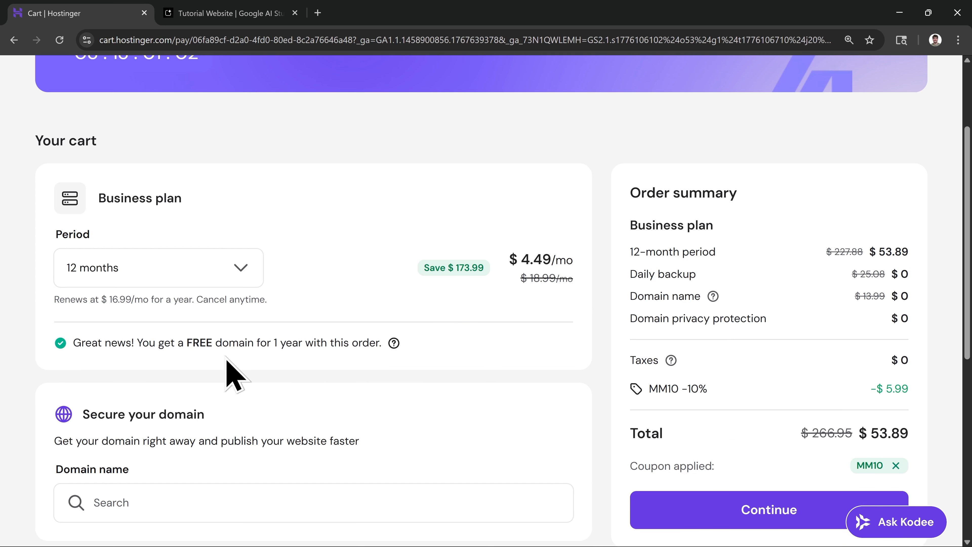
scroll(230, 372, down, 3)
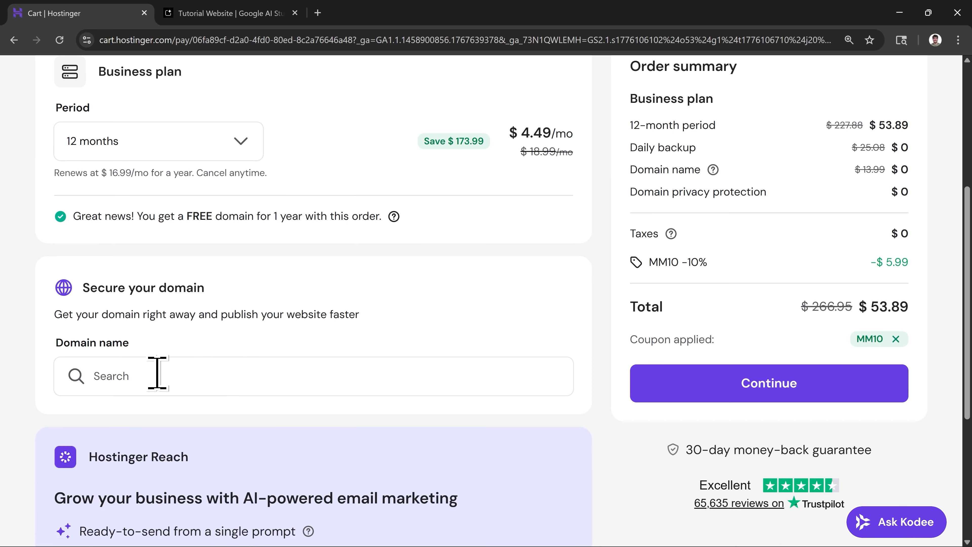
scroll(200, 380, down, 6)
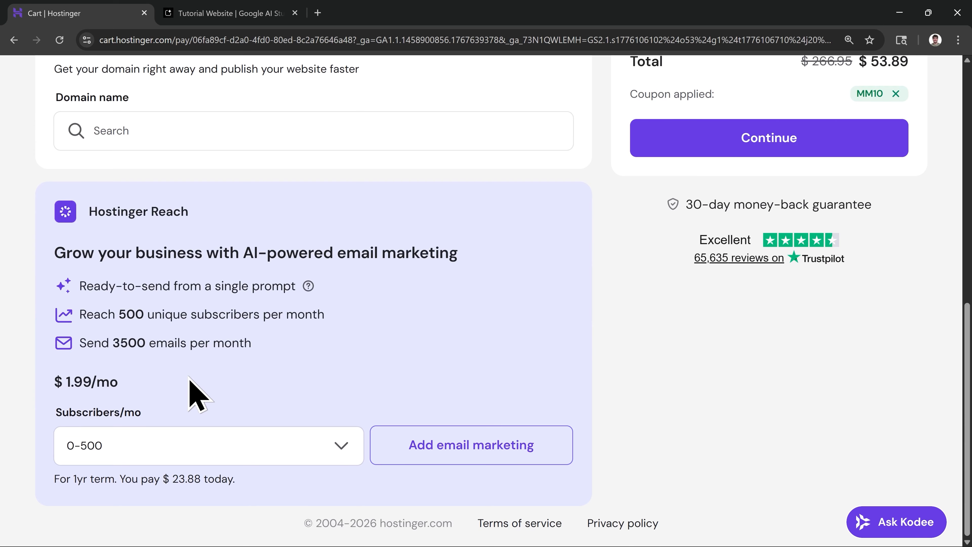
scroll(690, 449, up, 8)
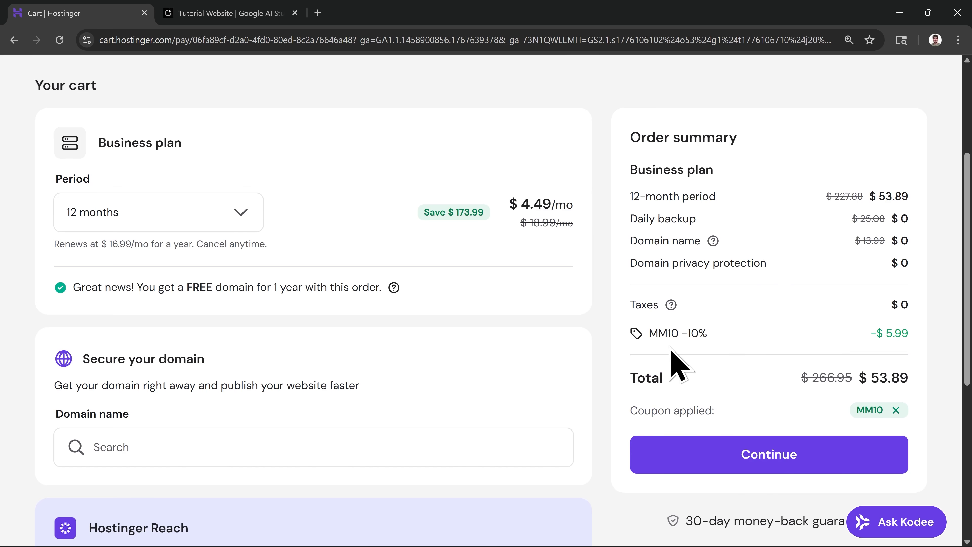
click(763, 459)
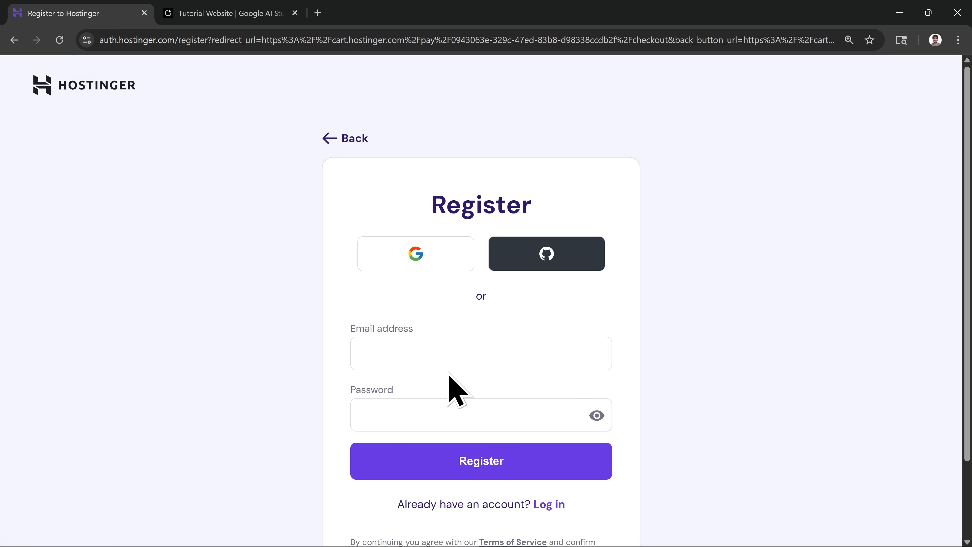
- Register a Hostinger account with the email address and a password
click(391, 349)
key(ctrl+v)
click(380, 413)
text(••••••••••••)
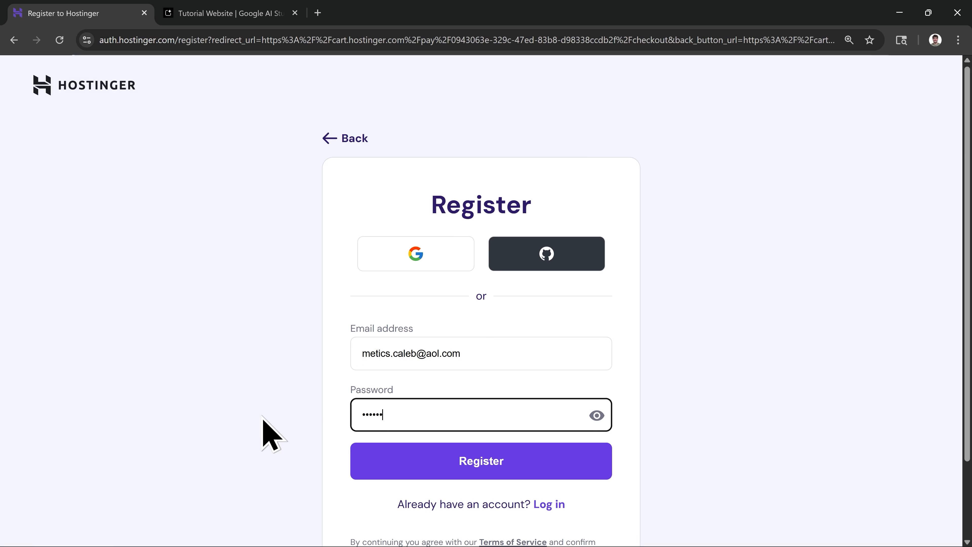
click(481, 475)
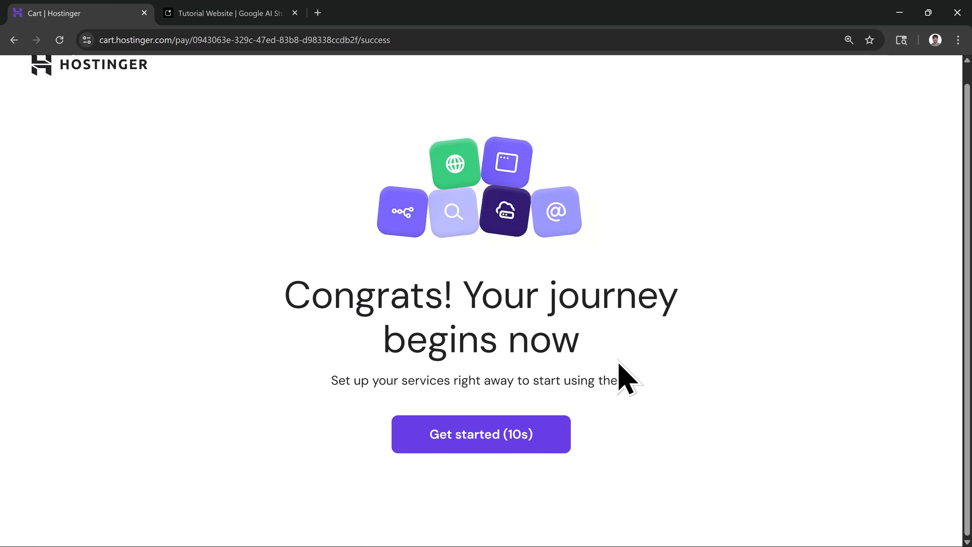
- Start the service setup, answering that the website is for "Myself or my business" and choosing "Create a website"
click(477, 447)
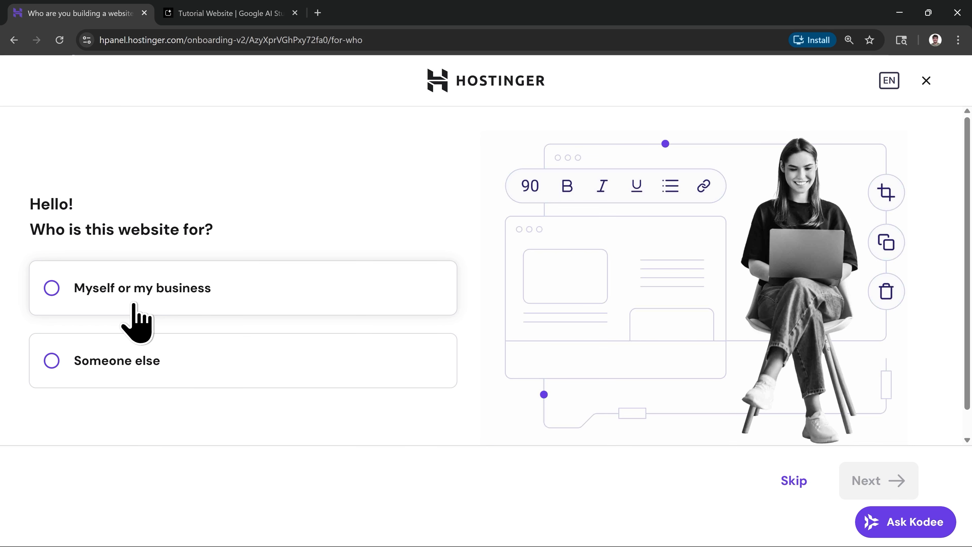
click(136, 322)
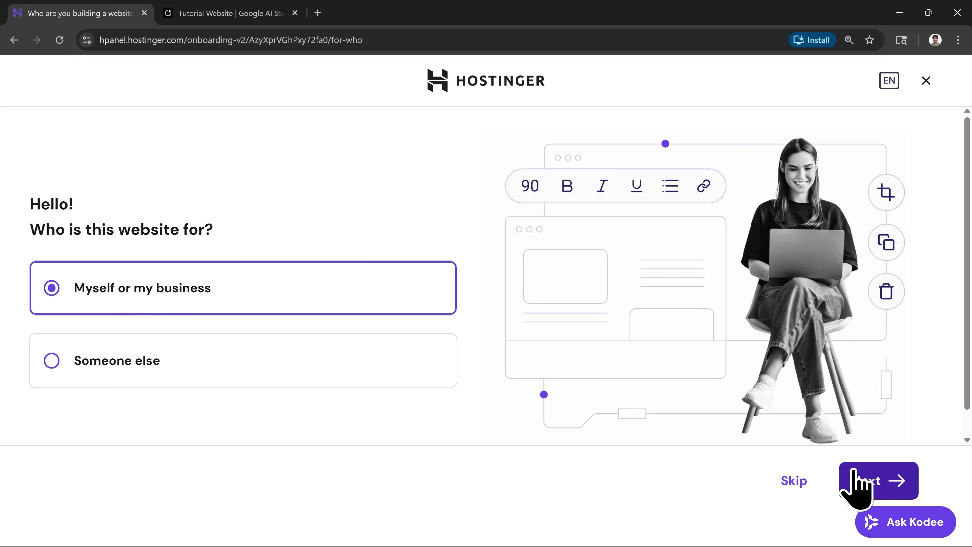
click(856, 483)
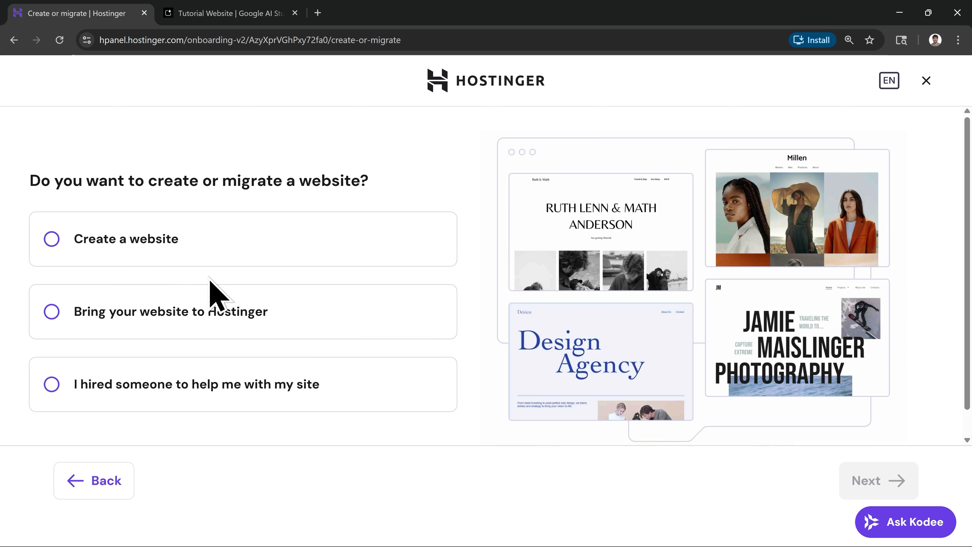
click(159, 255)
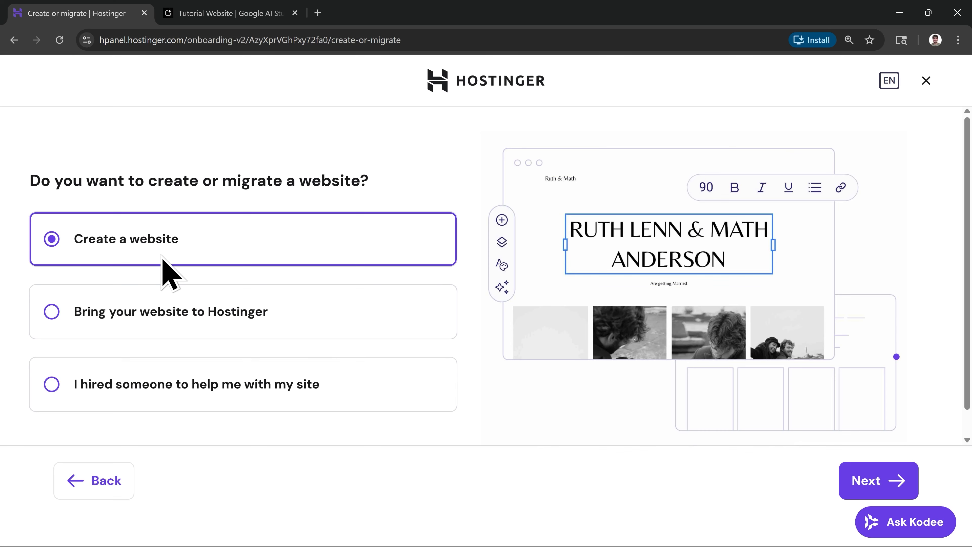
click(852, 479)
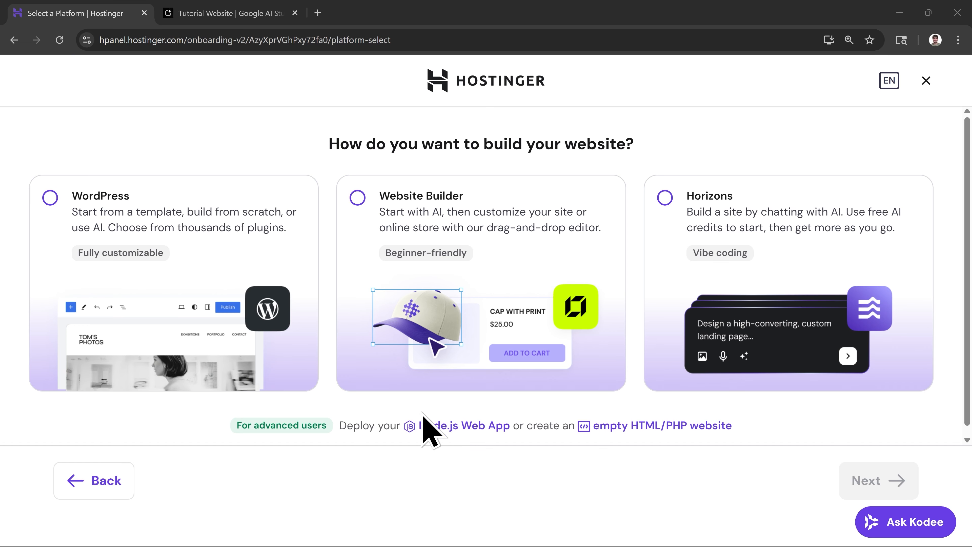
- Switch to the Tutorial Website project in Google AI Studio and start the GitHub sign-in from its GitHub sync settings
click(237, 16)
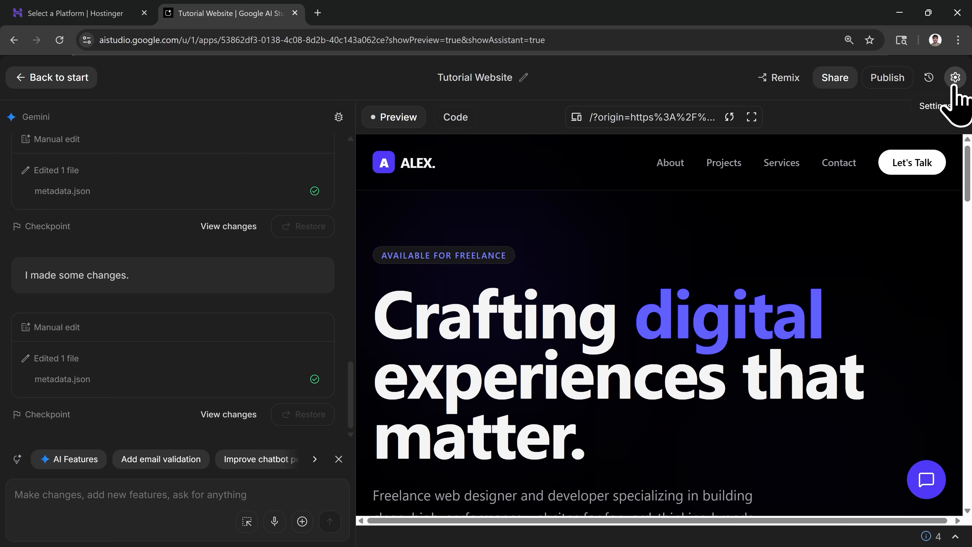
click(955, 78)
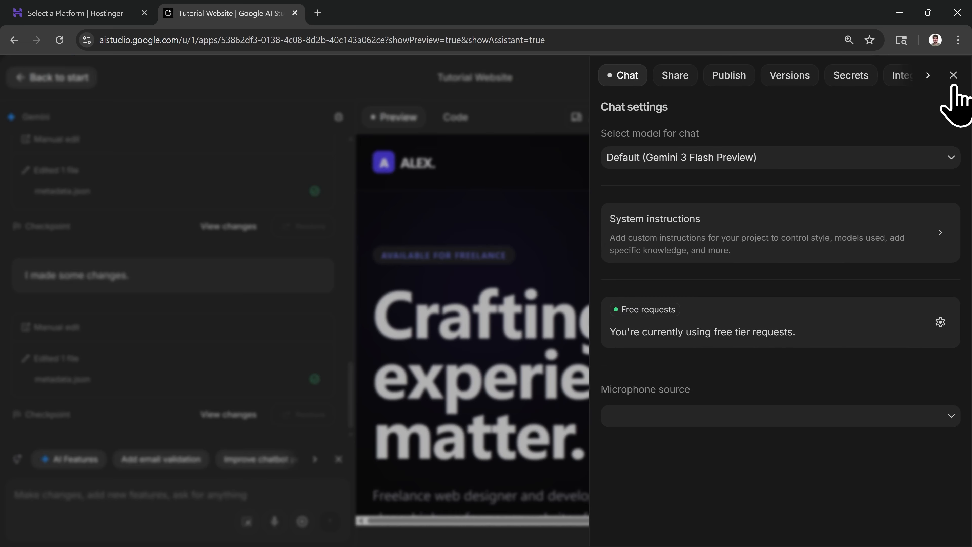
click(929, 76)
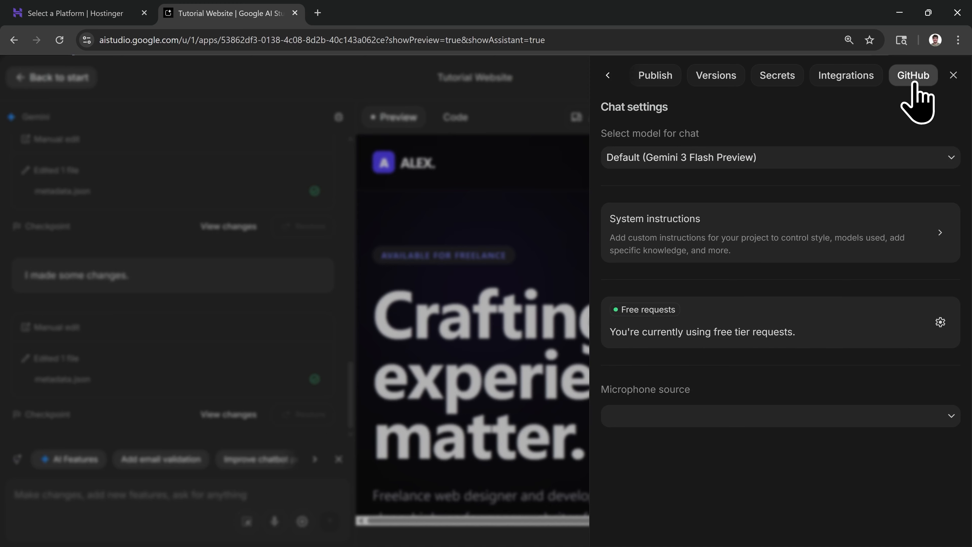
click(915, 77)
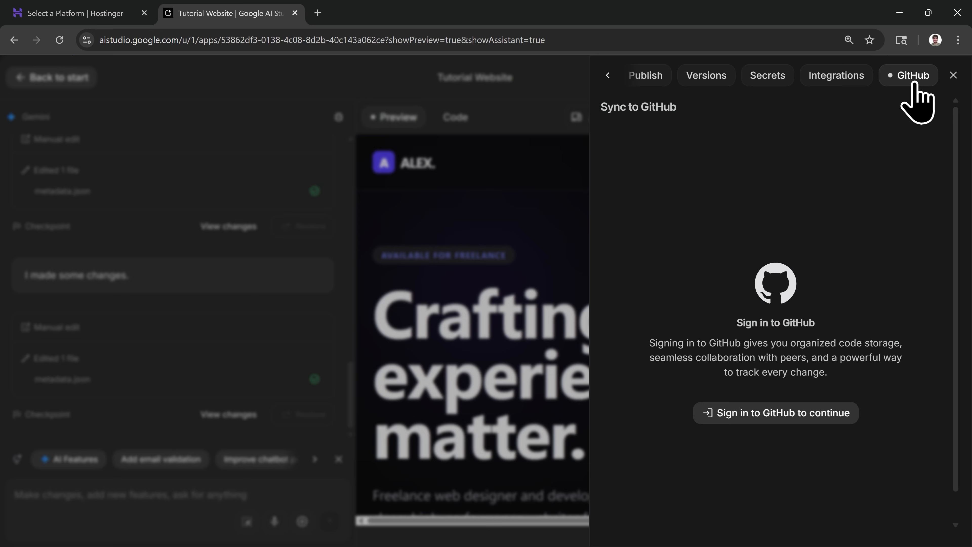
click(771, 421)
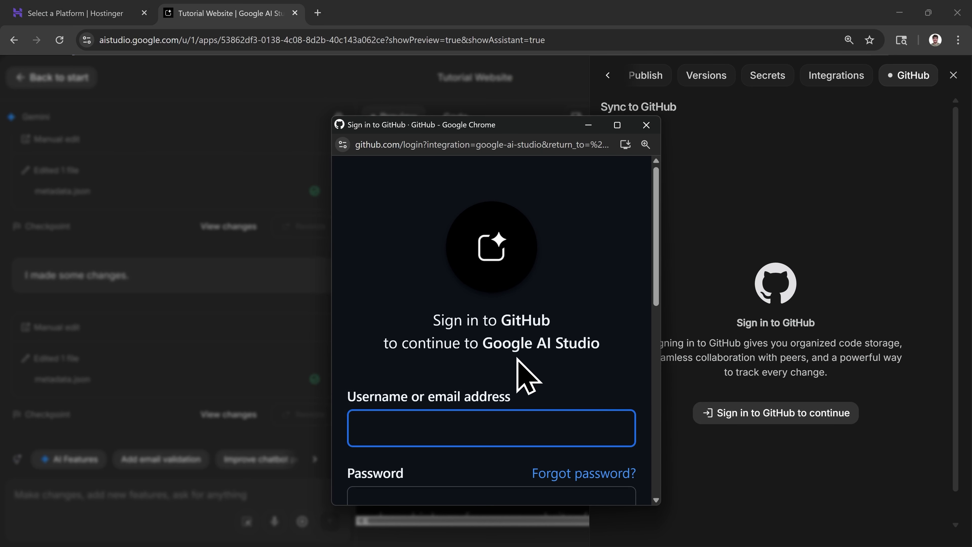
- Choose to create a new GitHub account instead of signing in to an existing one
scroll(528, 378, down, 5)
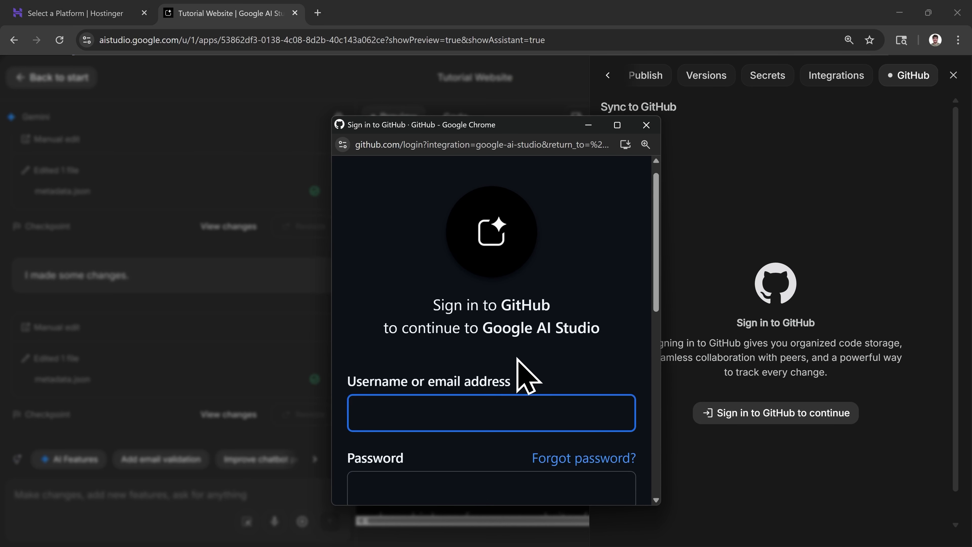
scroll(516, 358, down, 2)
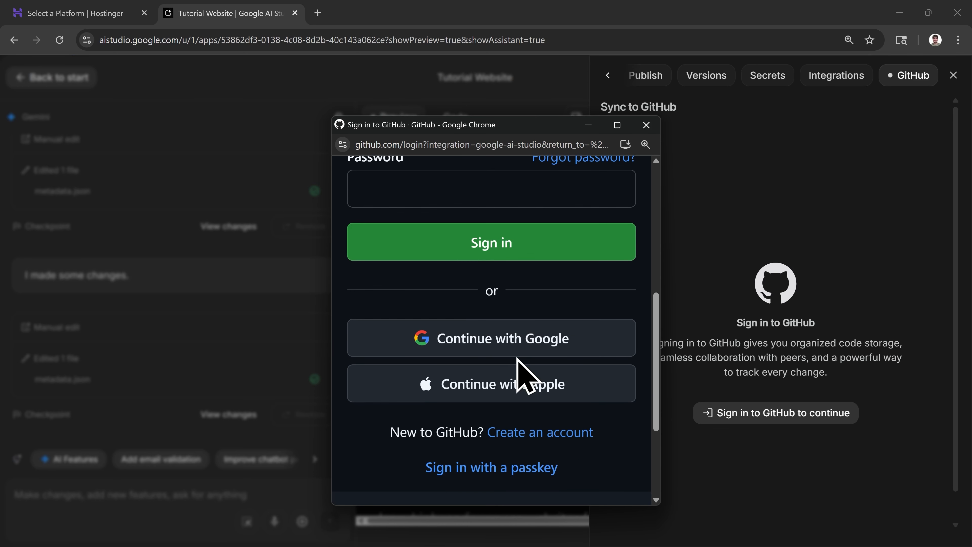
click(529, 435)
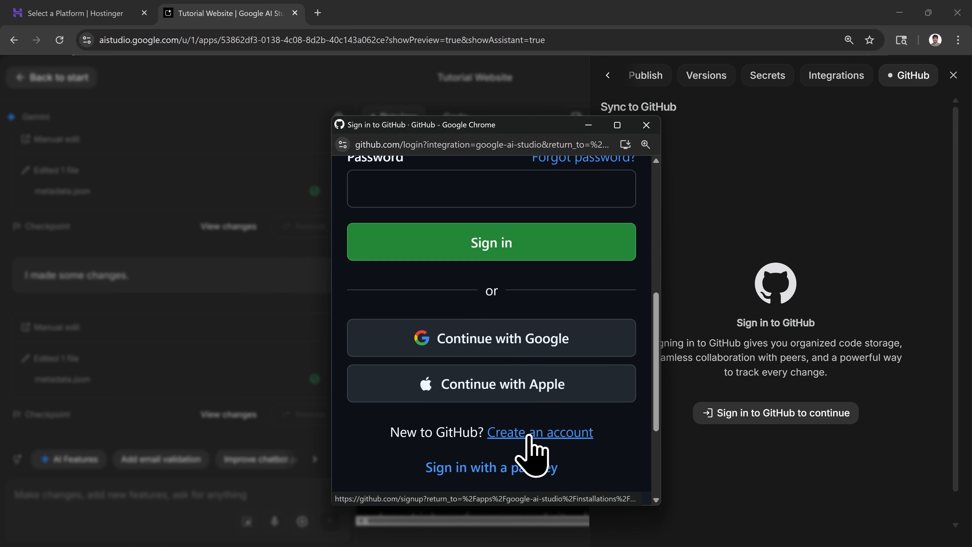
- Fill in the GitHub sign-up form with the email address, a password and a username
scroll(532, 436, down, 2)
scroll(530, 435, down, 7)
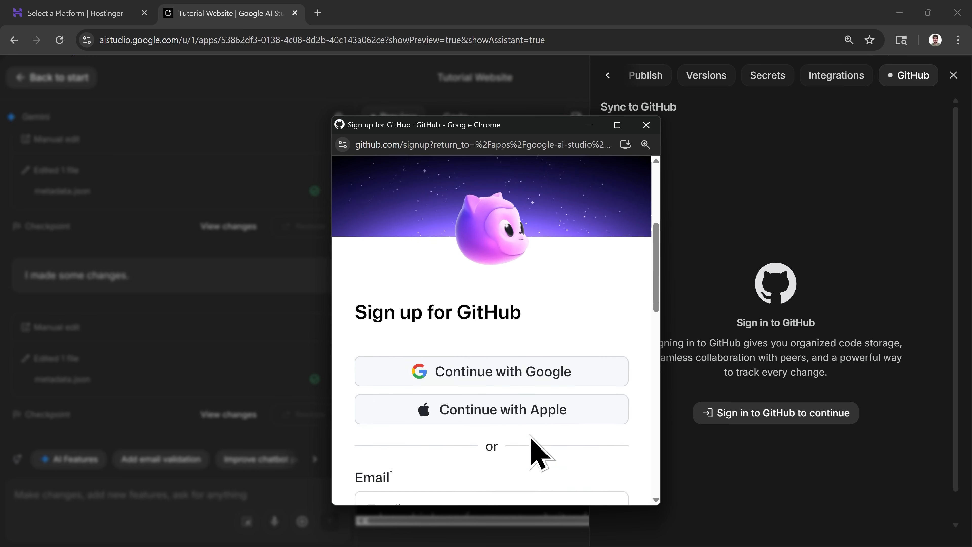
click(433, 290)
key(ctrl+v)
click(442, 353)
text(••••••••••••)
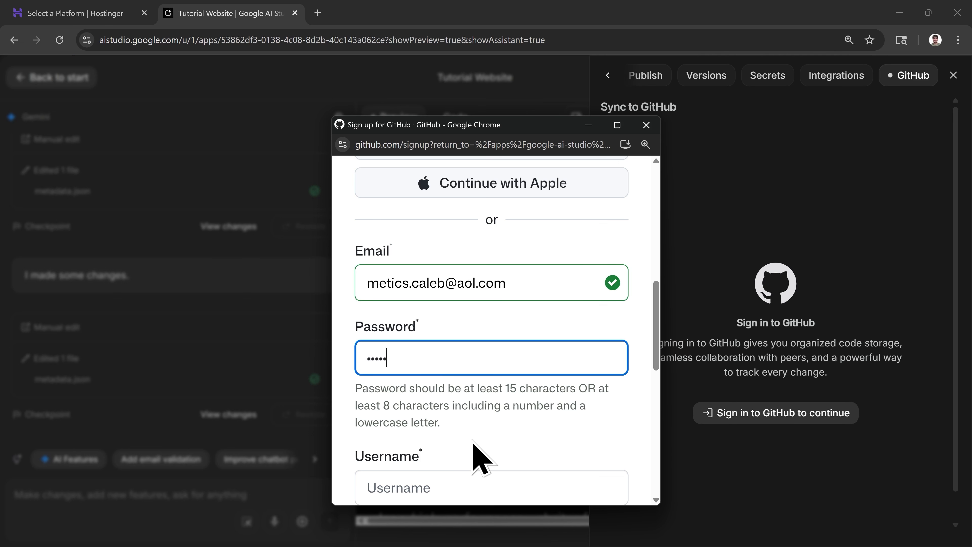
scroll(481, 457, down, 5)
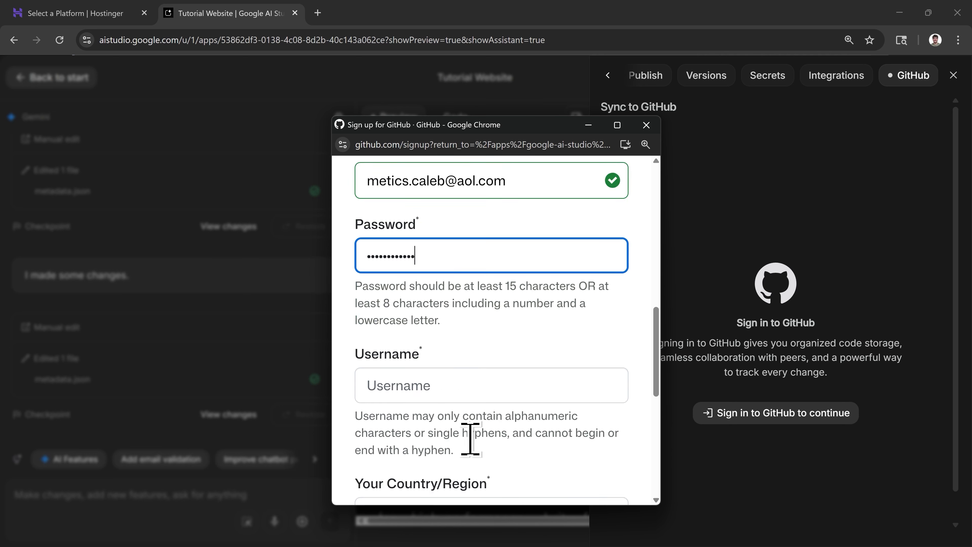
click(440, 304)
text(meticscalebtutorials)
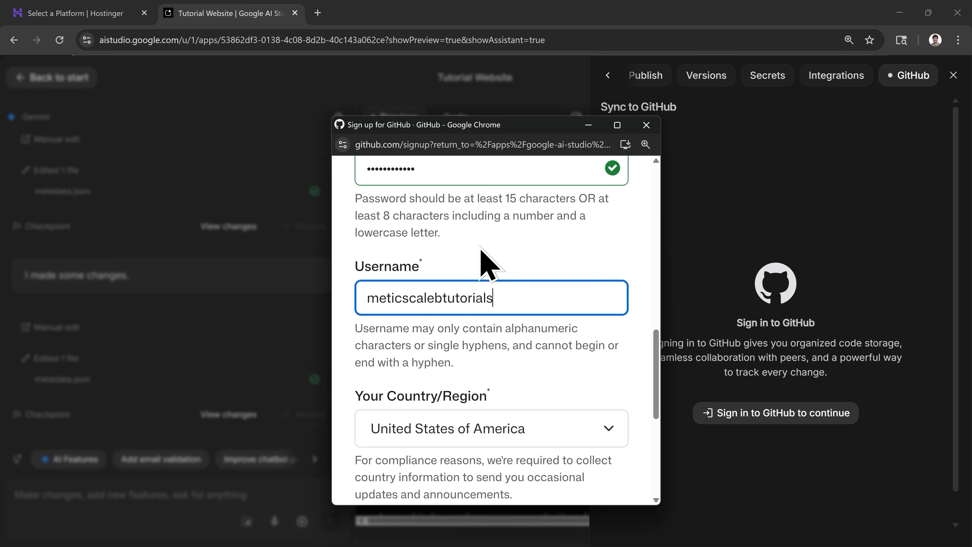
- Submit the GitHub sign-up with the preset country and confirm the email address with the emailed verification code
scroll(479, 256, down, 3)
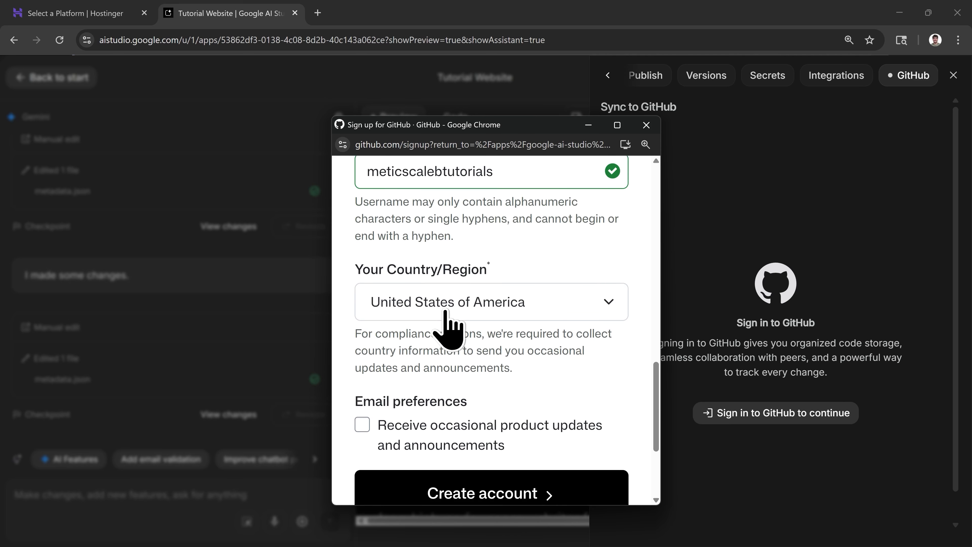
scroll(446, 318, down, 4)
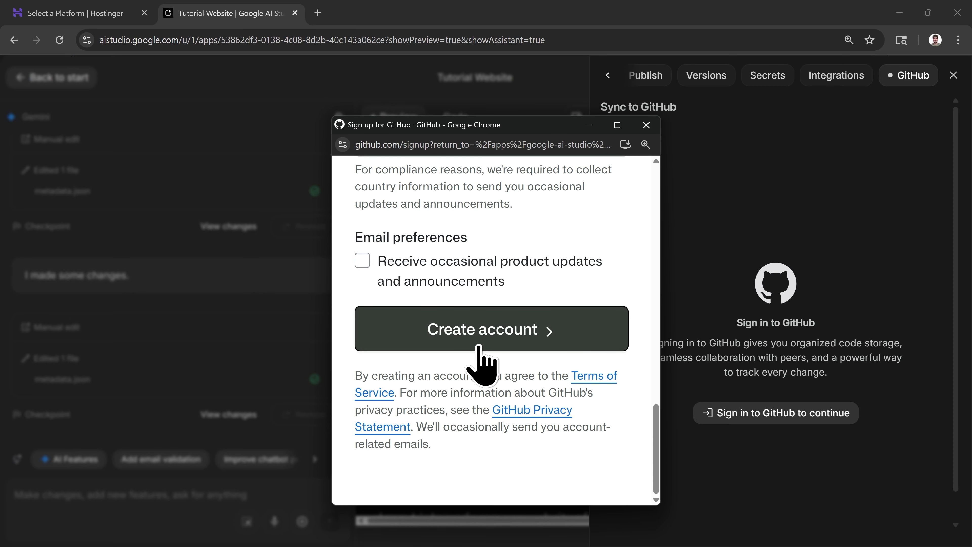
click(479, 345)
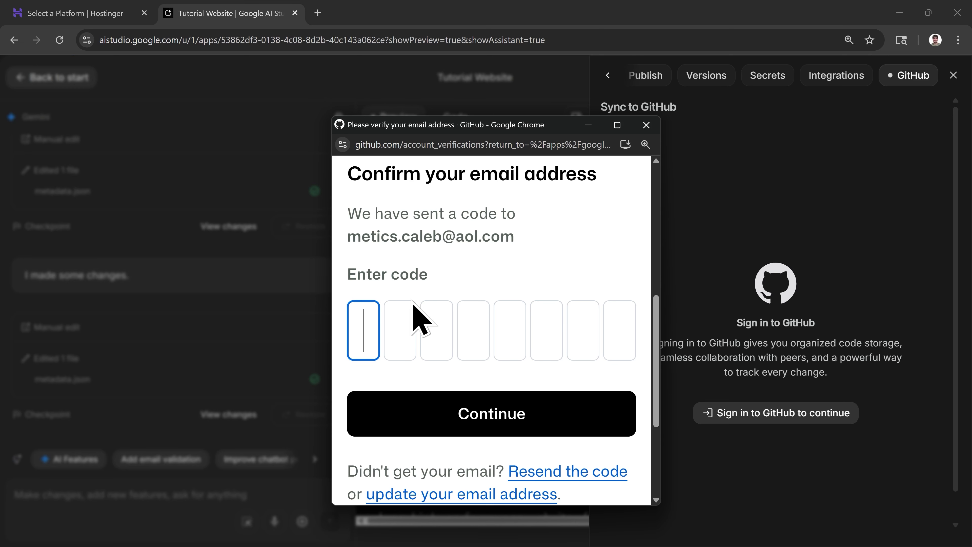
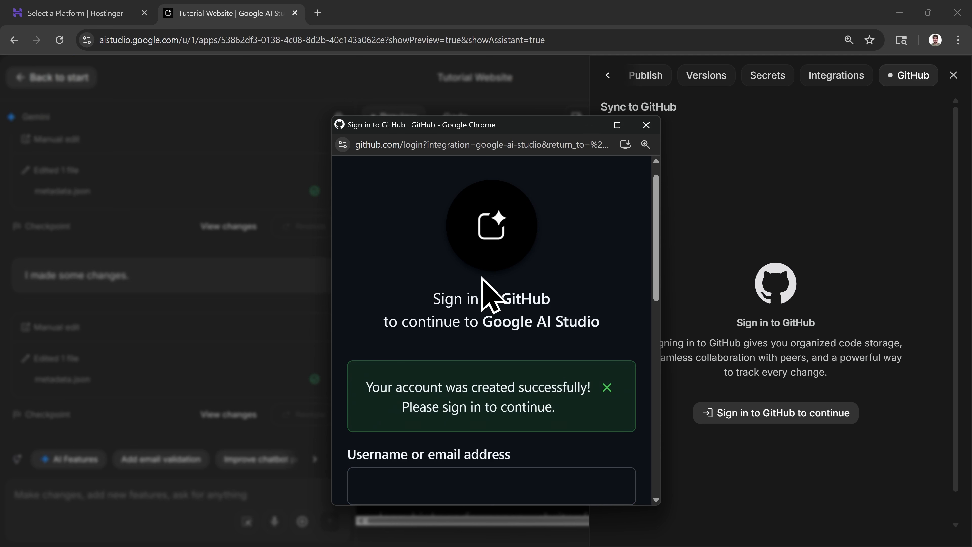
- Sign in to GitHub with the new account's email address and password
scroll(489, 309, down, 1)
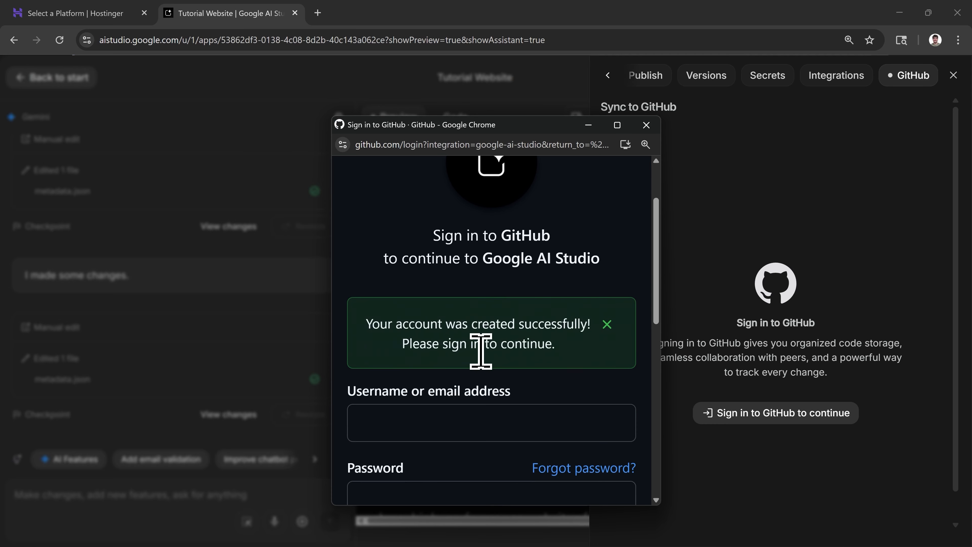
scroll(473, 369, down, 1)
click(413, 373)
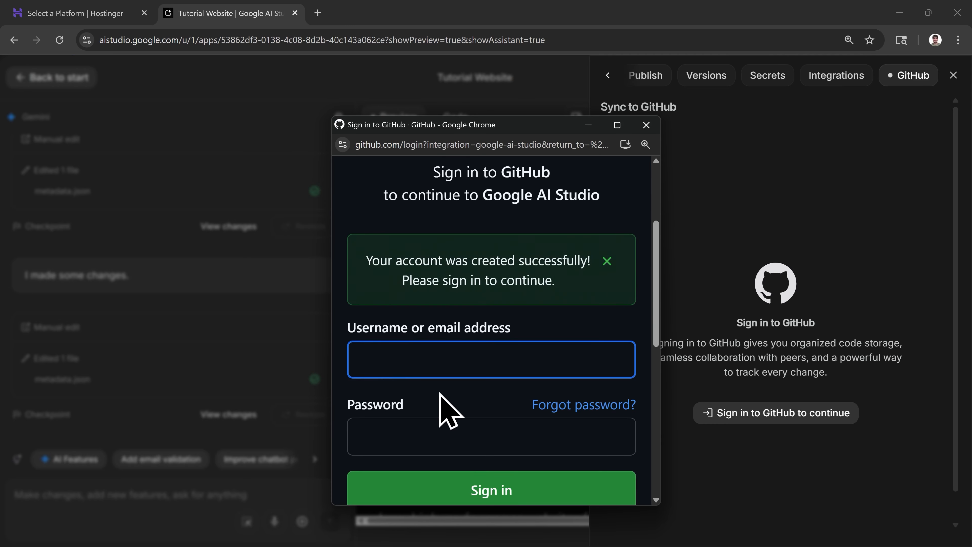
key(ctrl+v)
key(Tab)
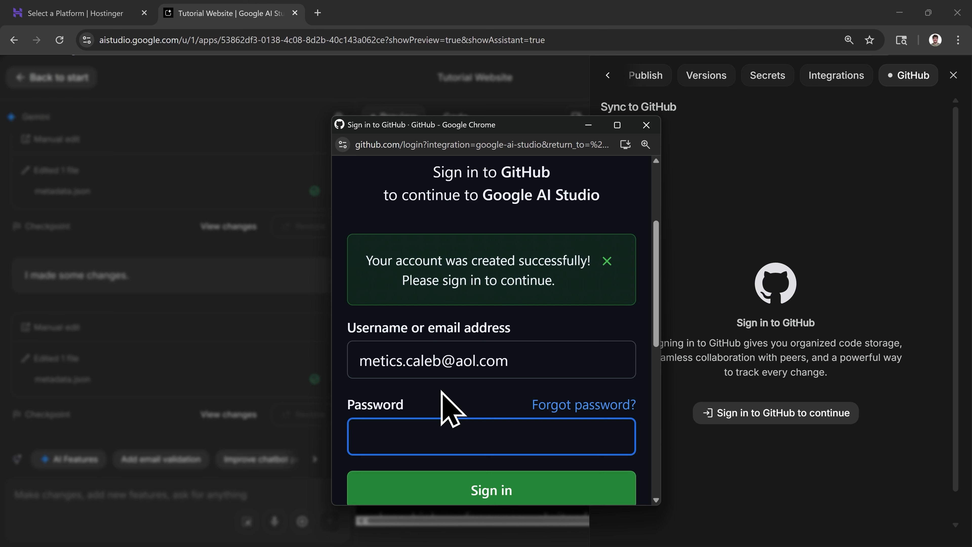
text(••••••••••••)
scroll(452, 410, down, 1)
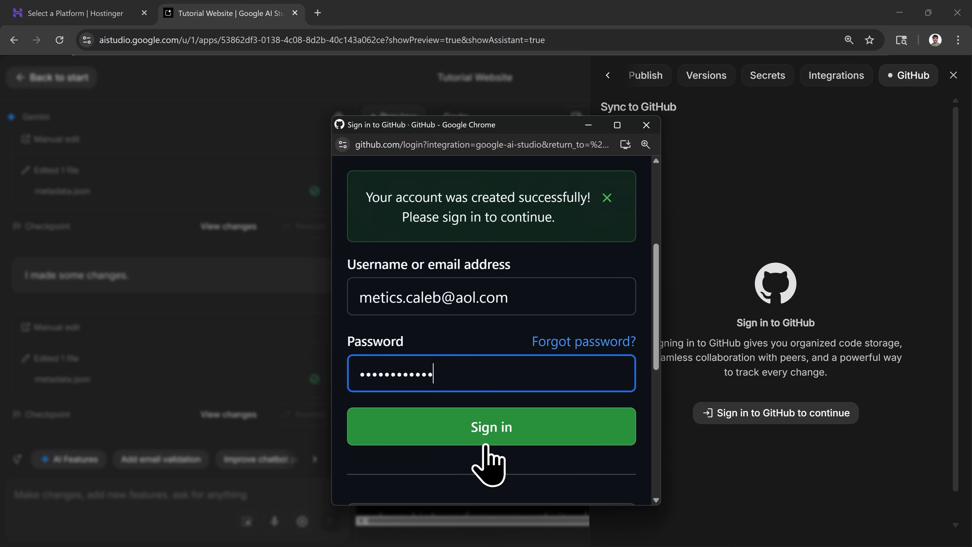
click(490, 439)
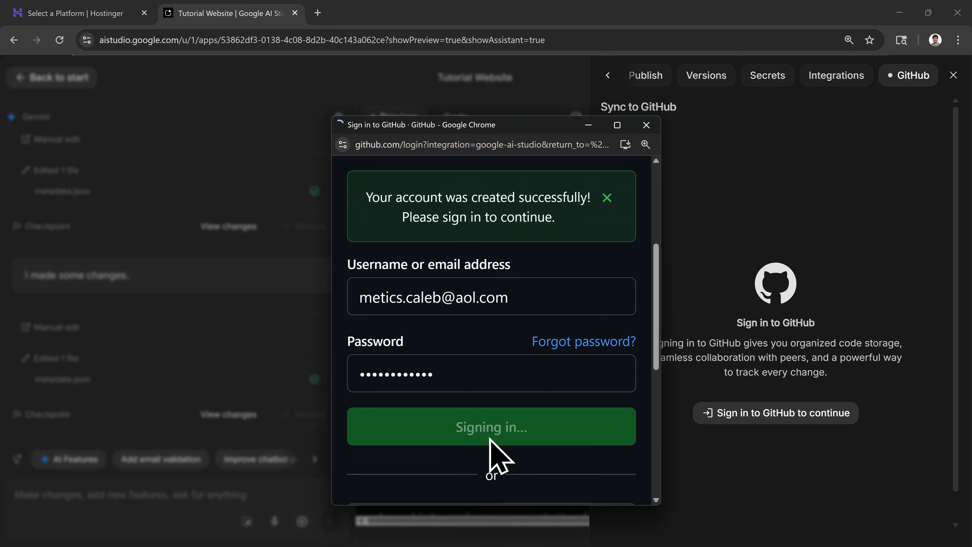
- Install and authorize Google AI Studio on the GitHub account with access to all repositories
scroll(494, 456, down, 6)
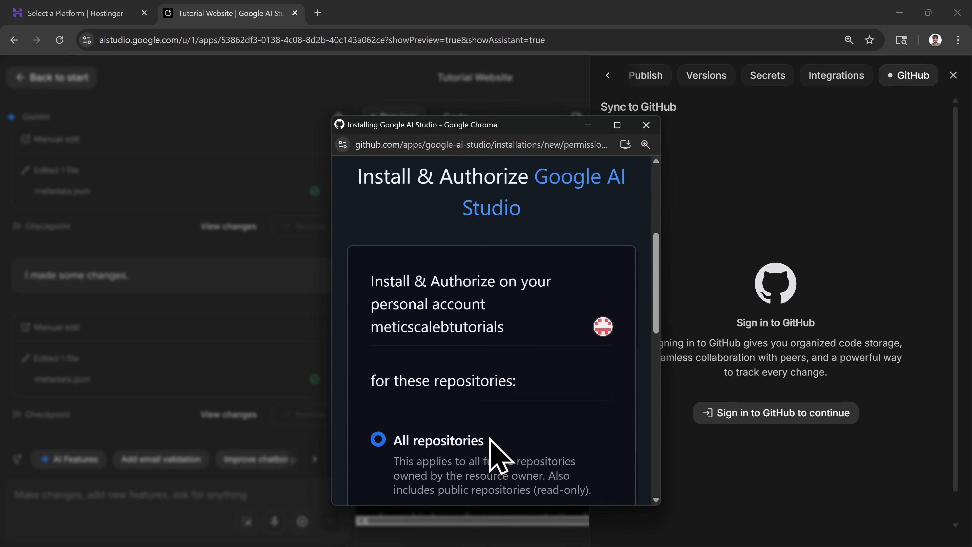
scroll(492, 448, down, 5)
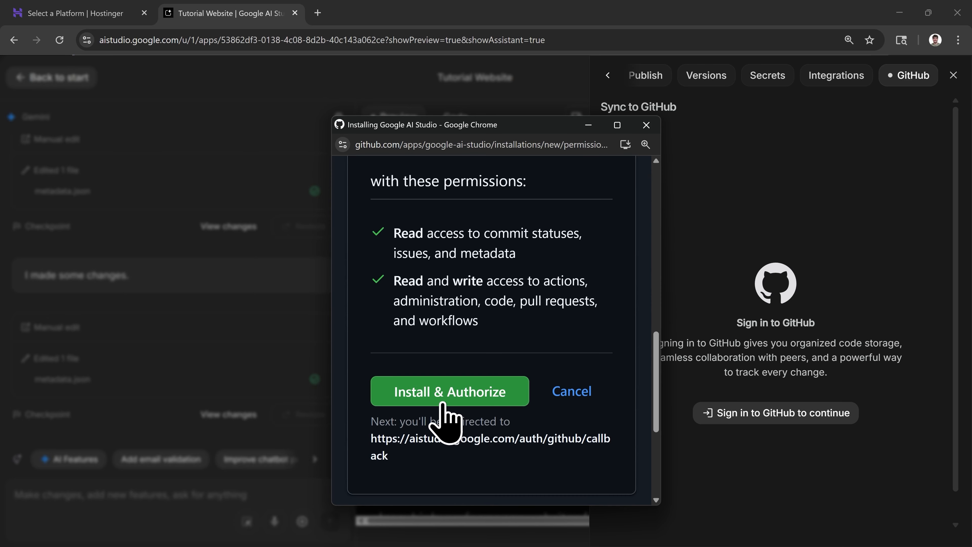
click(445, 410)
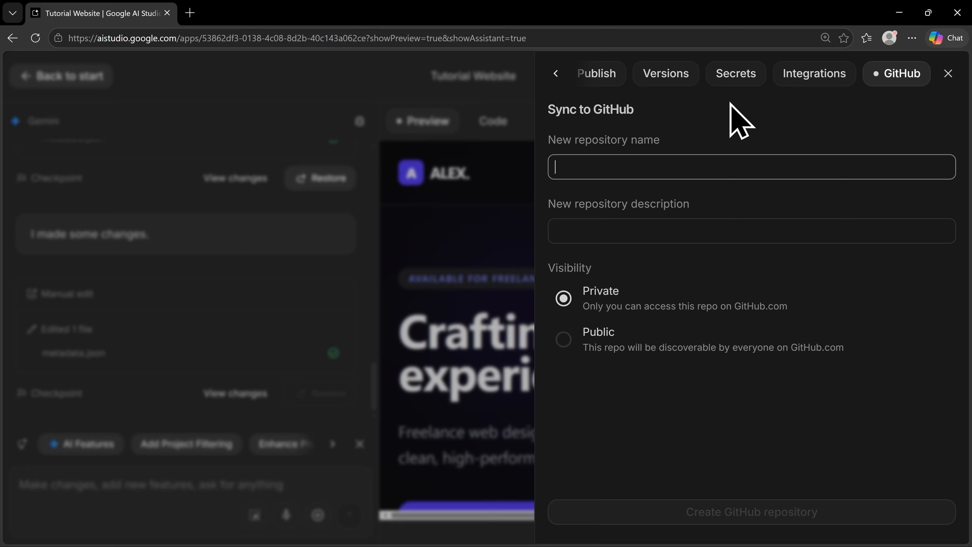
- Create the private GitHub repository "My Portfolio Website" with the description "Repository for my Google AI Studio website" and commit all changes to it
text(My Portfolio Website)
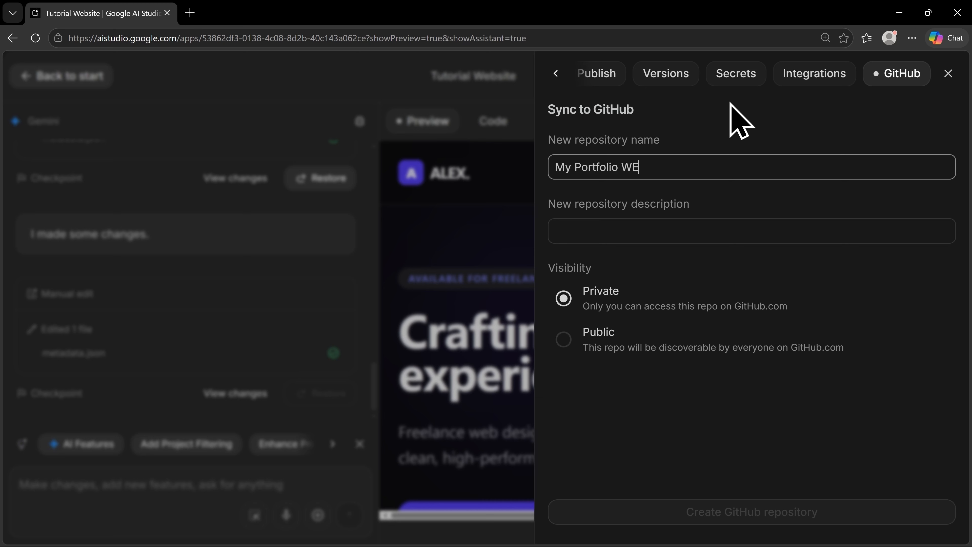
key(Tab)
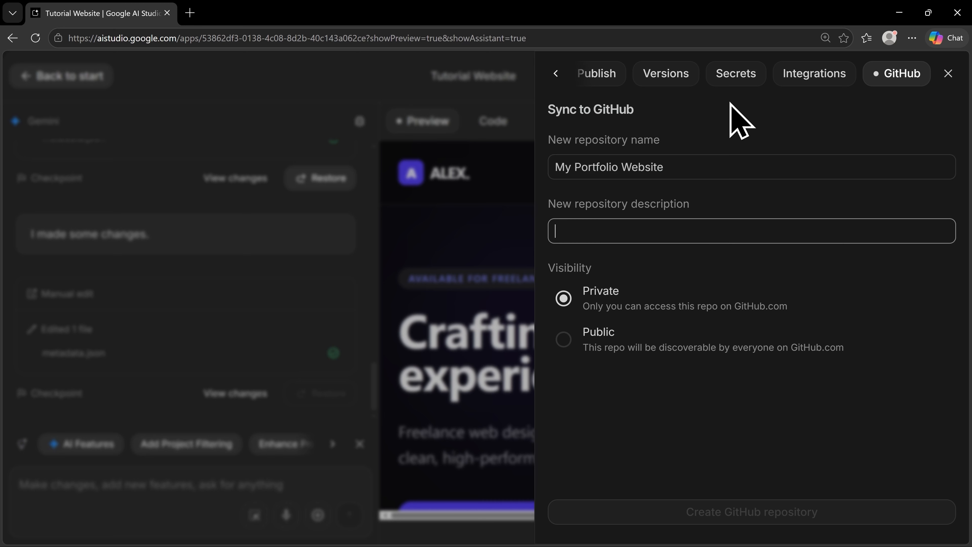
text(Repository )
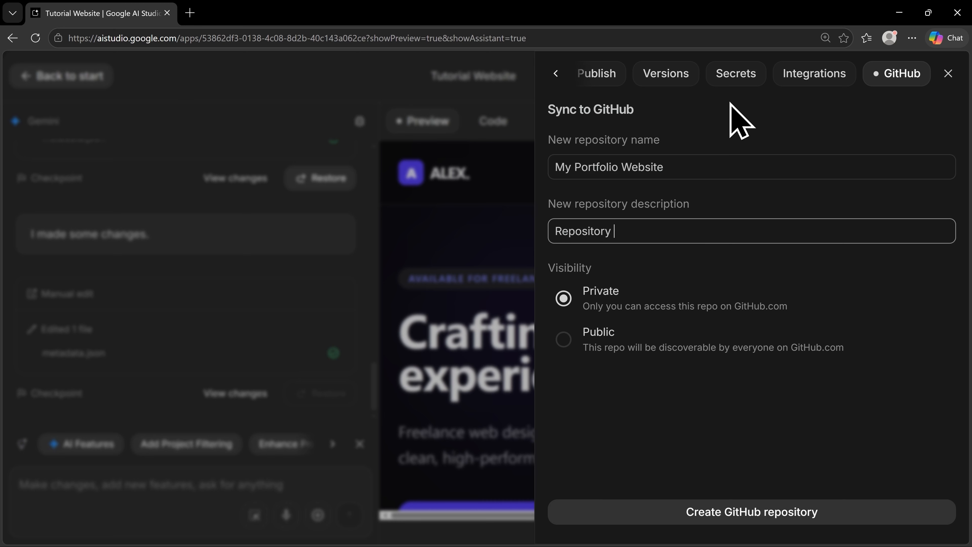
text(for my Google AI )
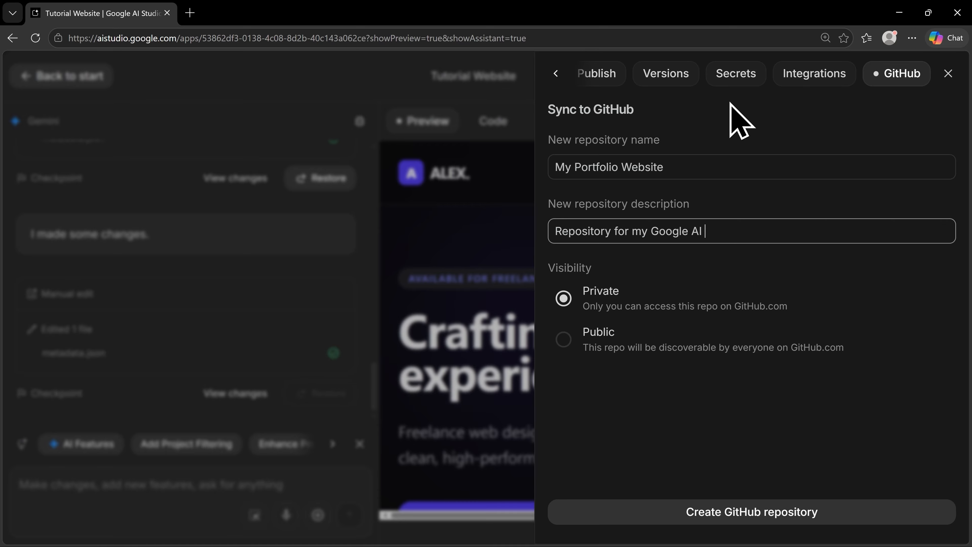
text(Studio website)
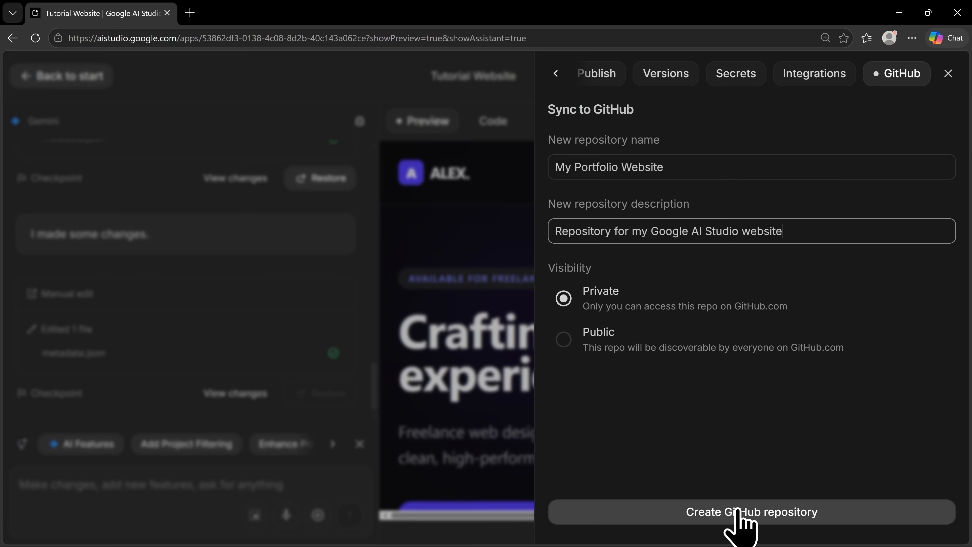
click(738, 512)
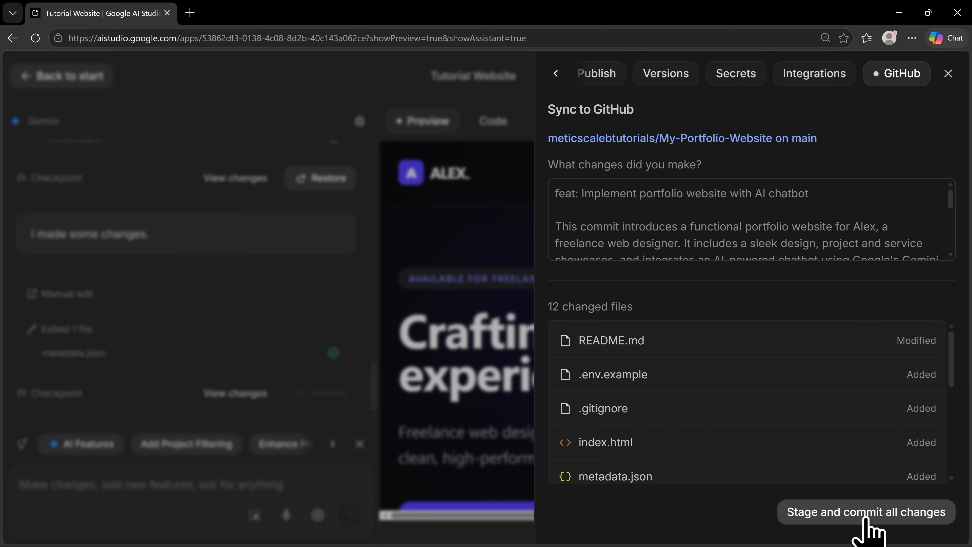
click(868, 514)
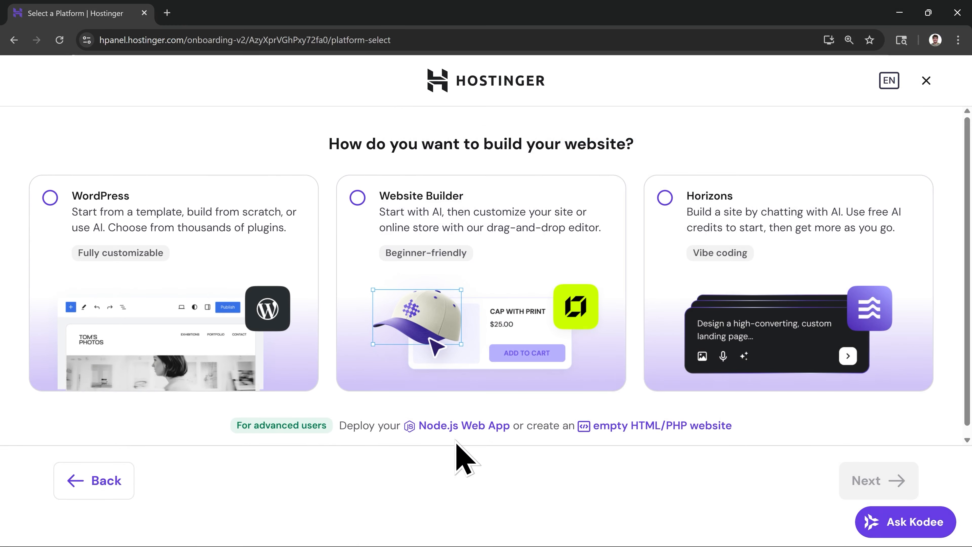
- Switch to Hostinger, choose to deploy a Node.js Web App, and register the free domain meticsportfoliowebsite.com for it
click(462, 427)
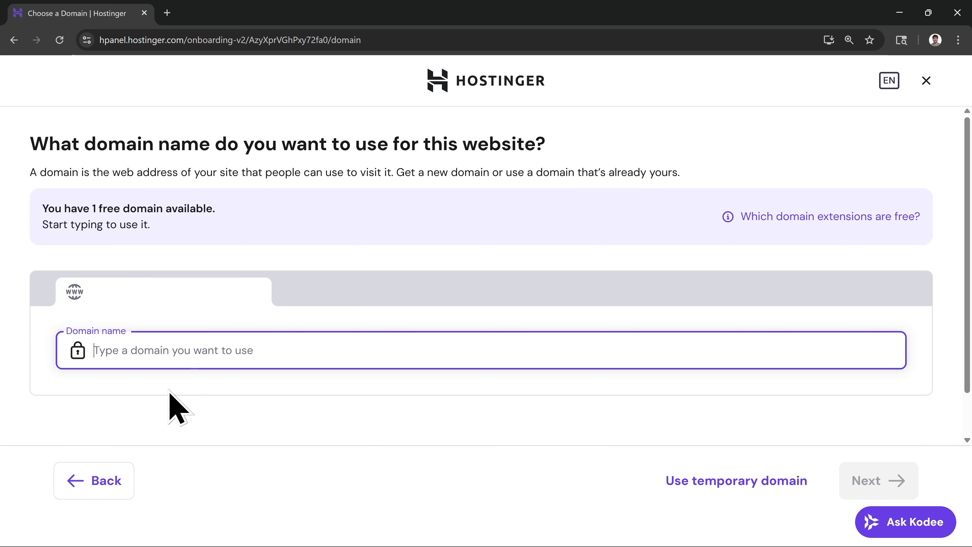
text(meticsportfoliowebsite.com)
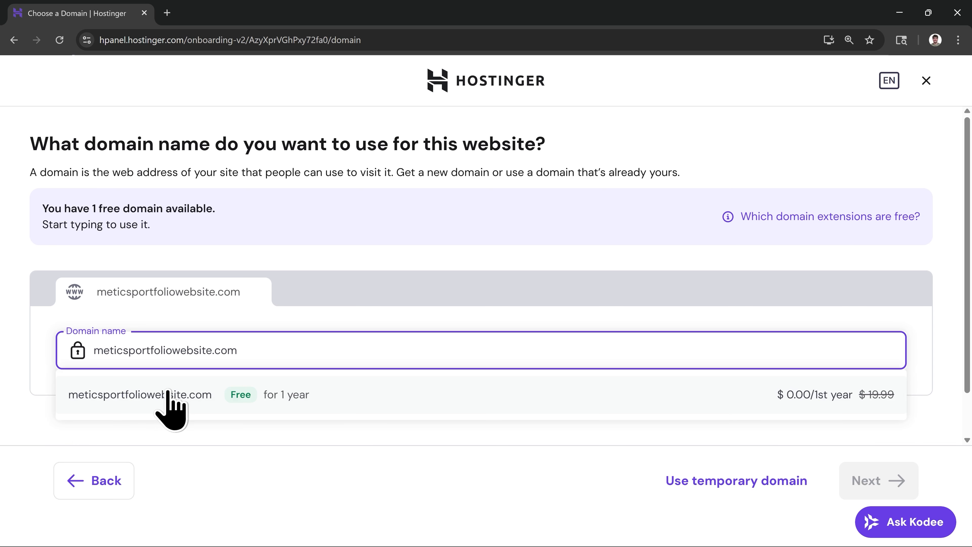
click(253, 410)
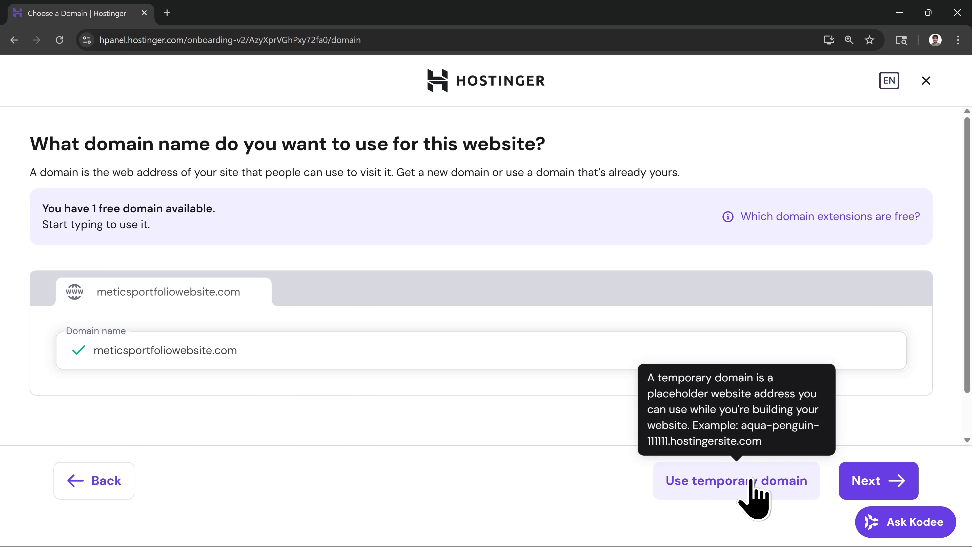
click(873, 486)
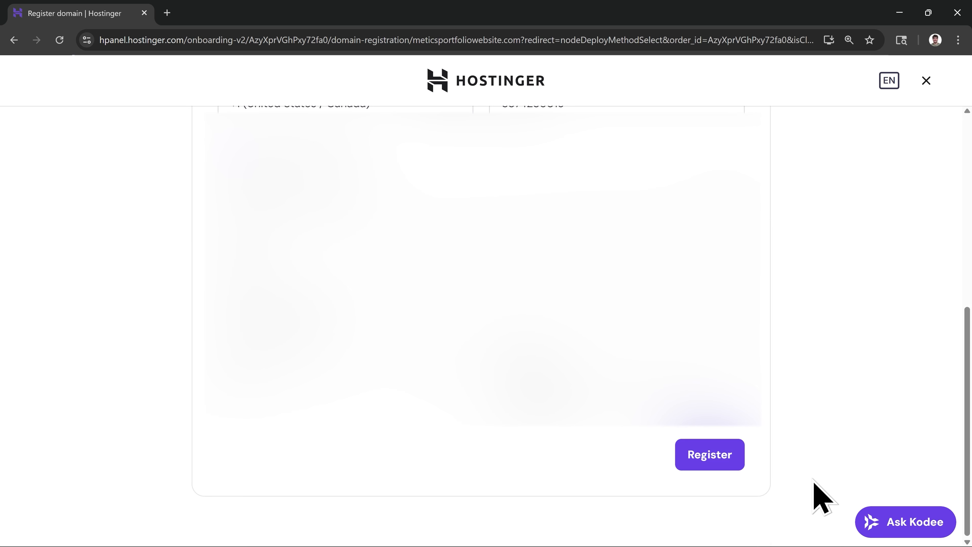
click(705, 468)
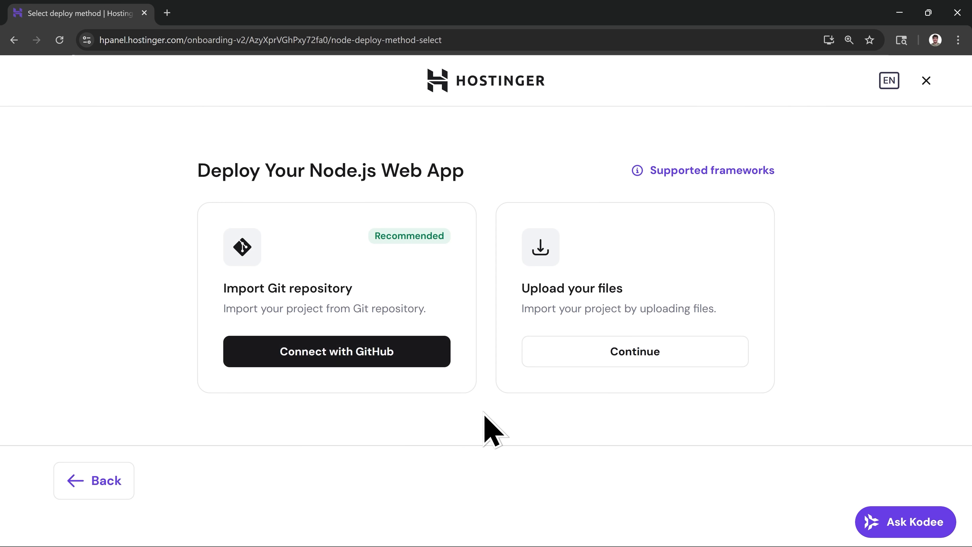
- Connect the Node.js deployment to GitHub, installing and authorizing Hostinger for all repositories
click(330, 363)
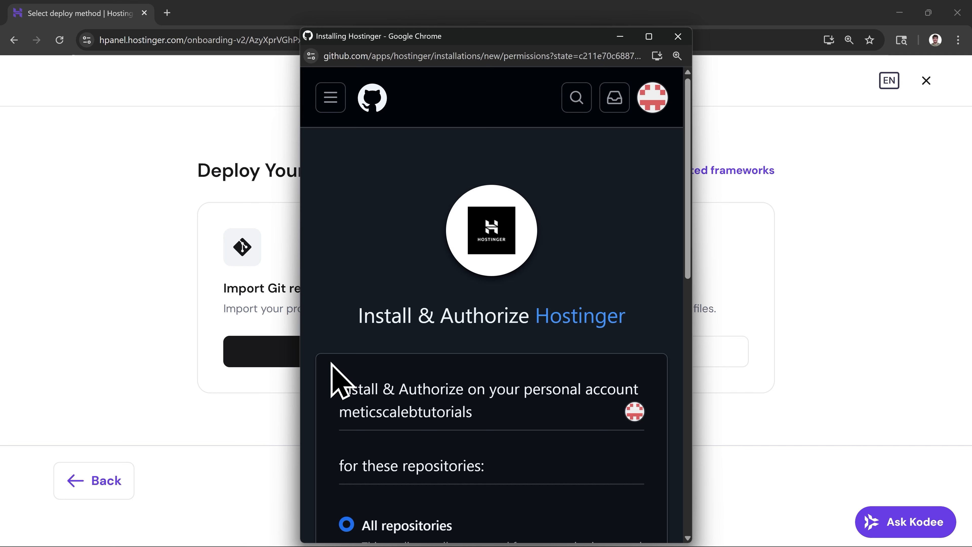
scroll(530, 379, down, 6)
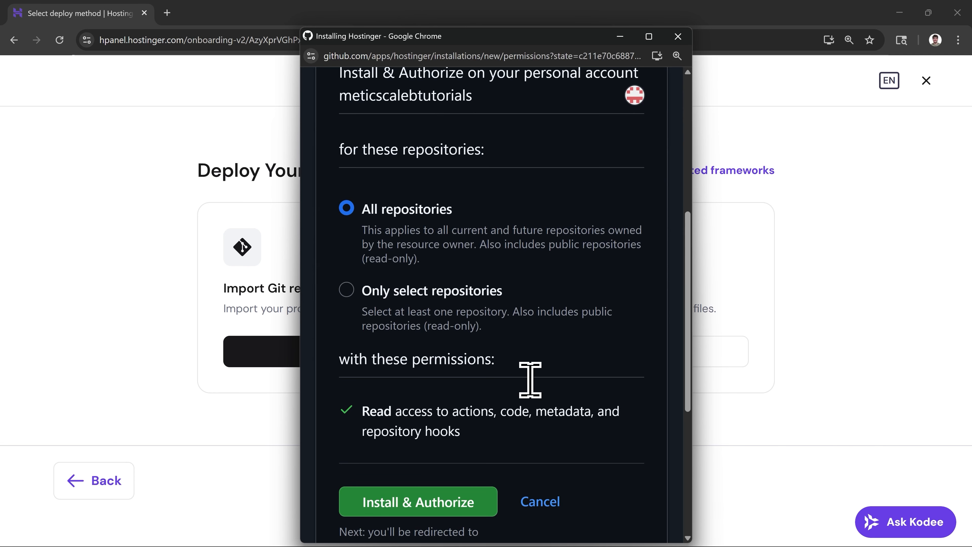
scroll(525, 387, down, 1)
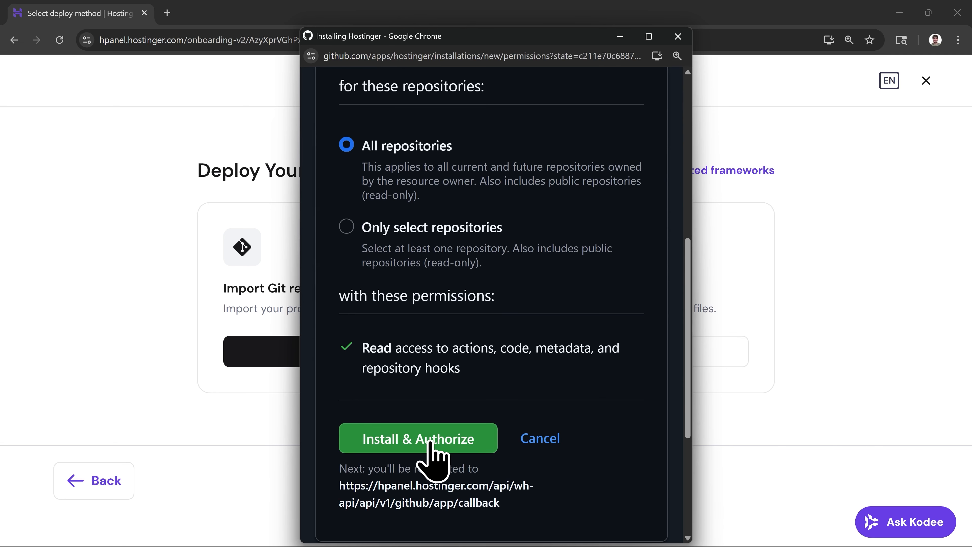
click(418, 448)
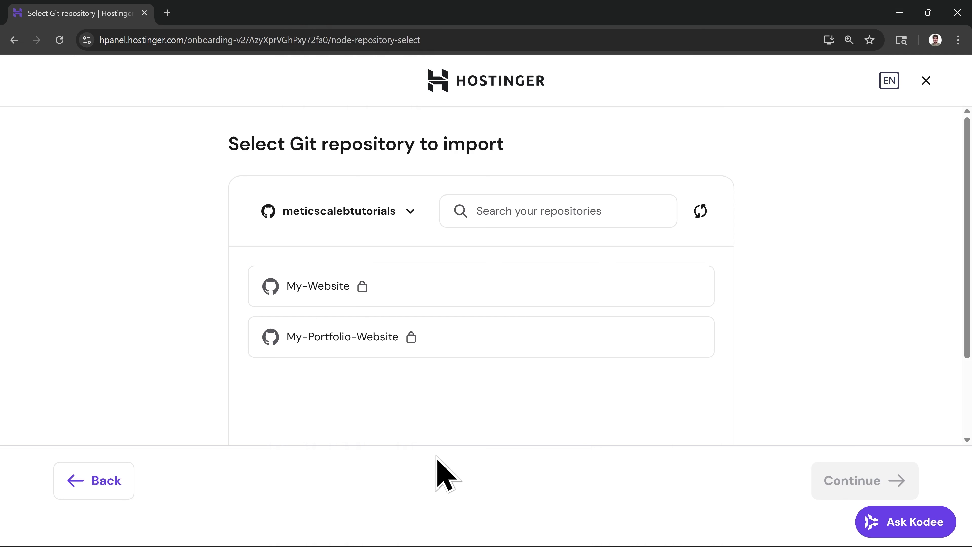
- Import the My-Portfolio-Website repository and set the framework preset in its build settings to Vite
click(337, 350)
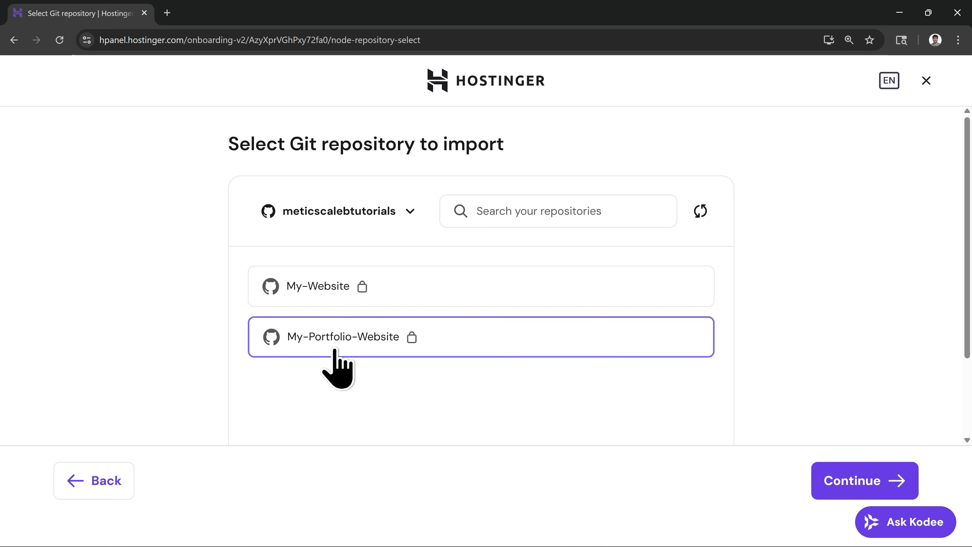
click(861, 483)
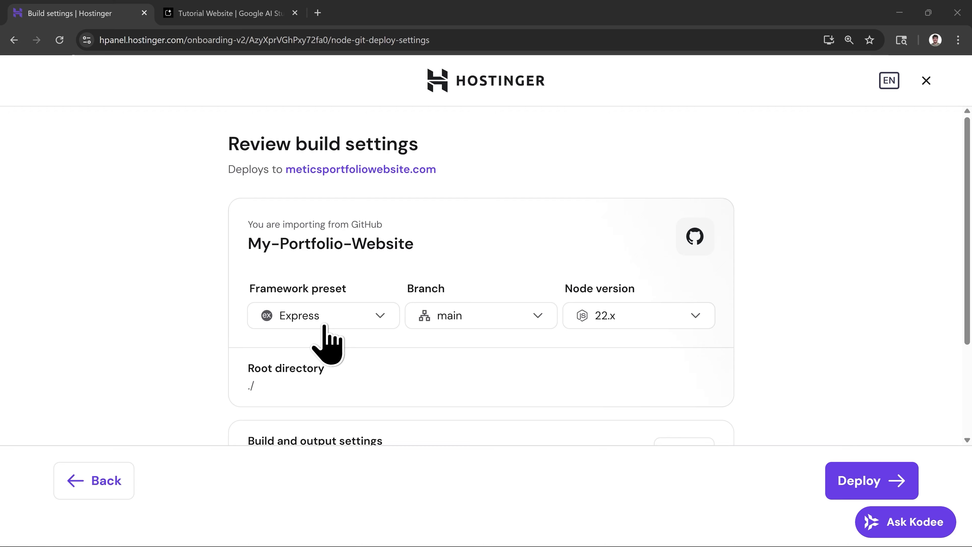
click(298, 326)
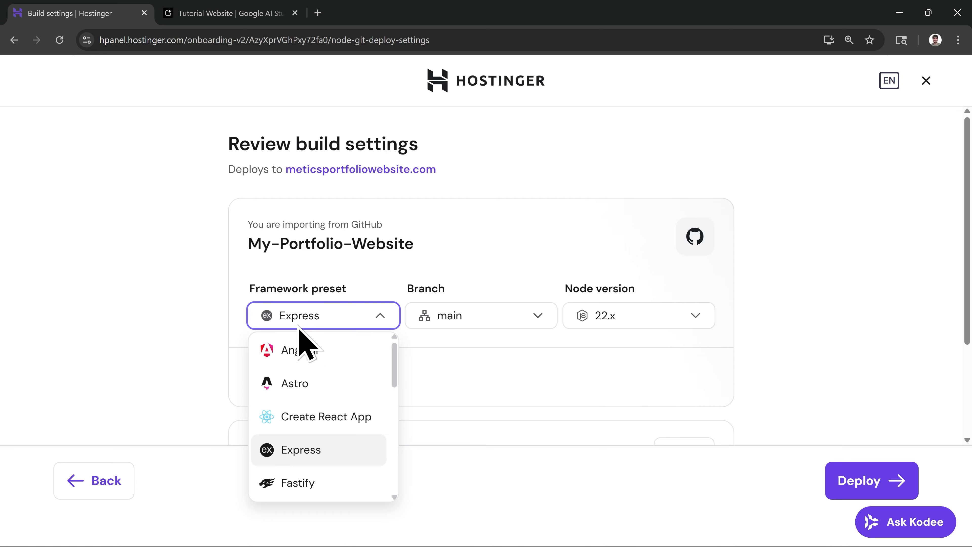
scroll(322, 413, down, 5)
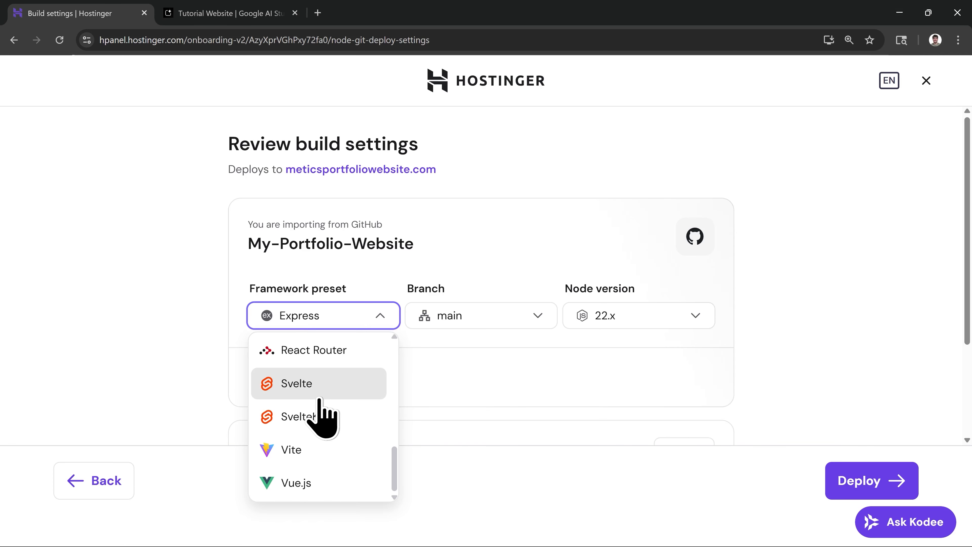
click(297, 452)
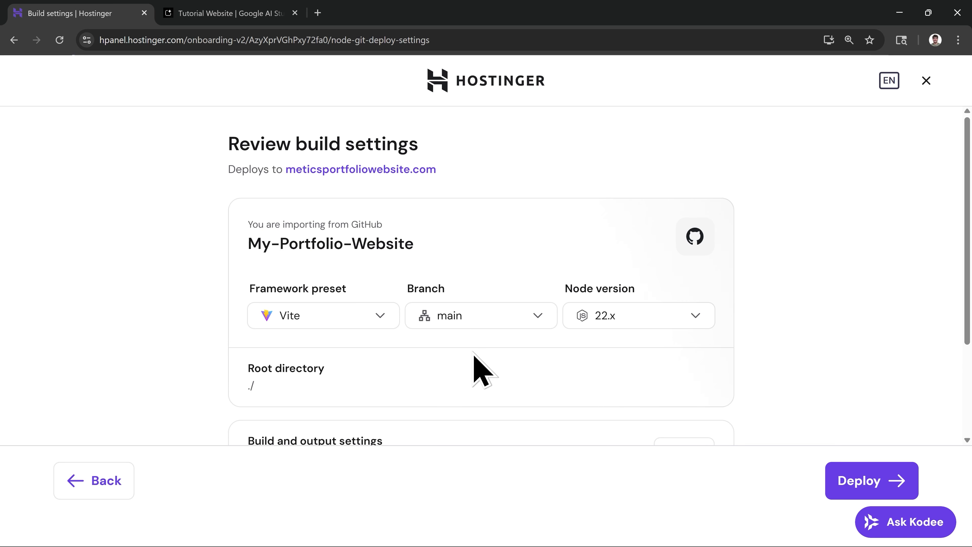
scroll(474, 357, down, 3)
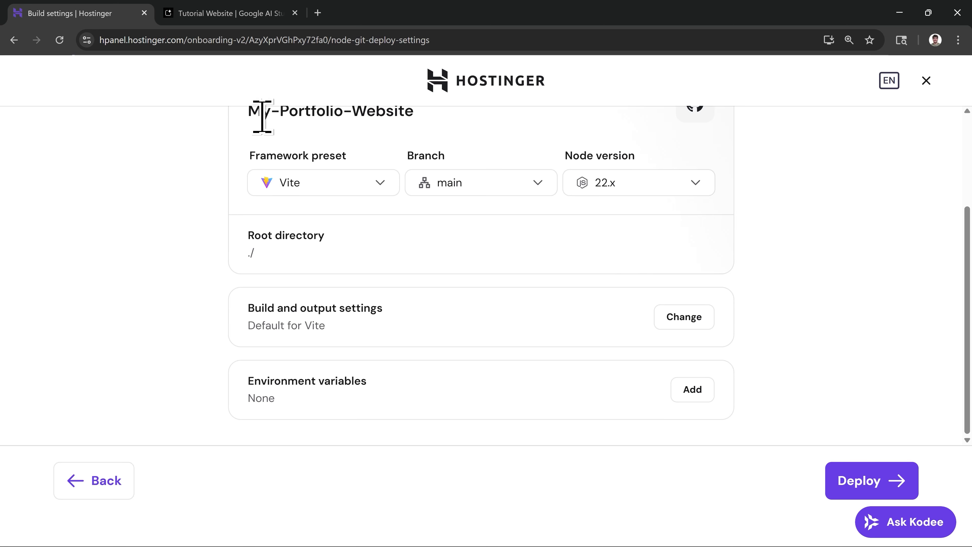
- Switch to Google AI Studio and copy the Default Gemini API Key from the dashboard's list of API keys
click(241, 17)
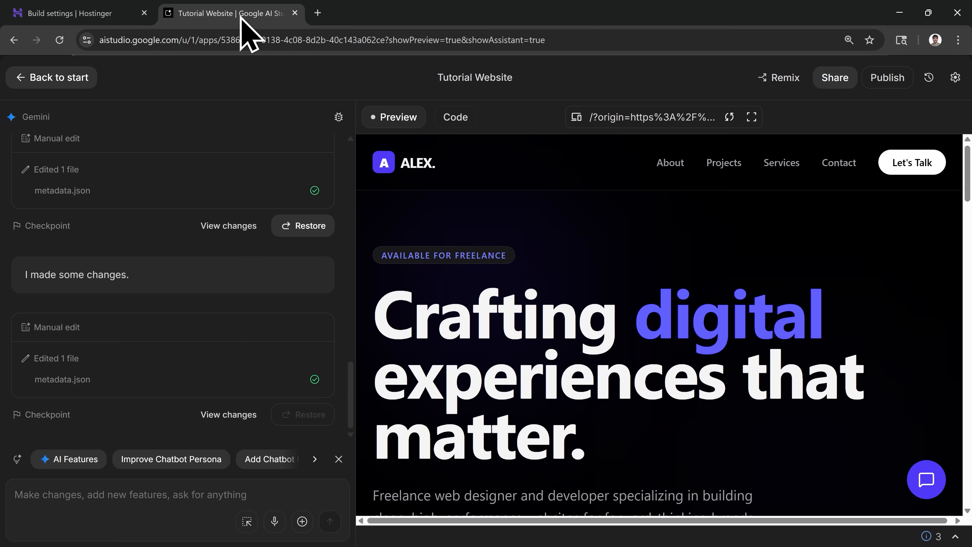
click(62, 88)
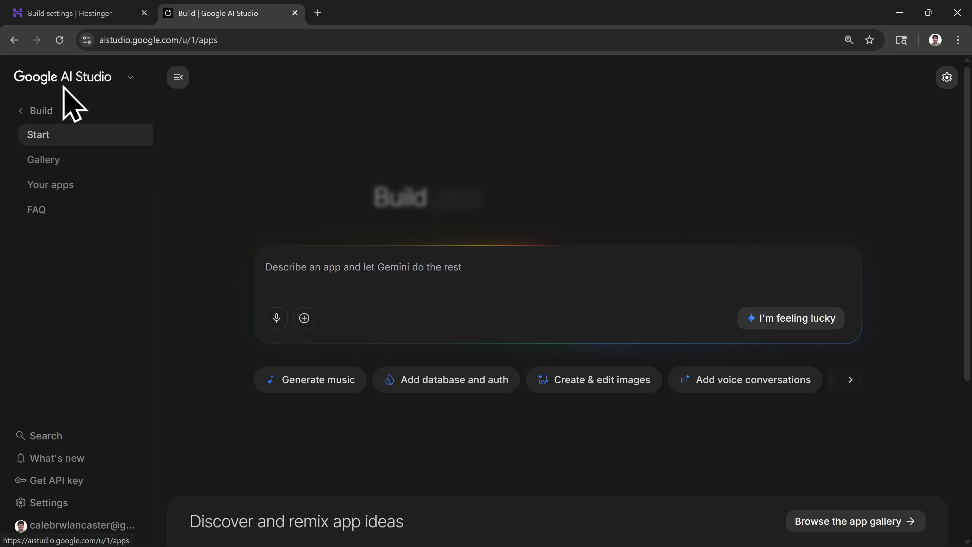
click(36, 111)
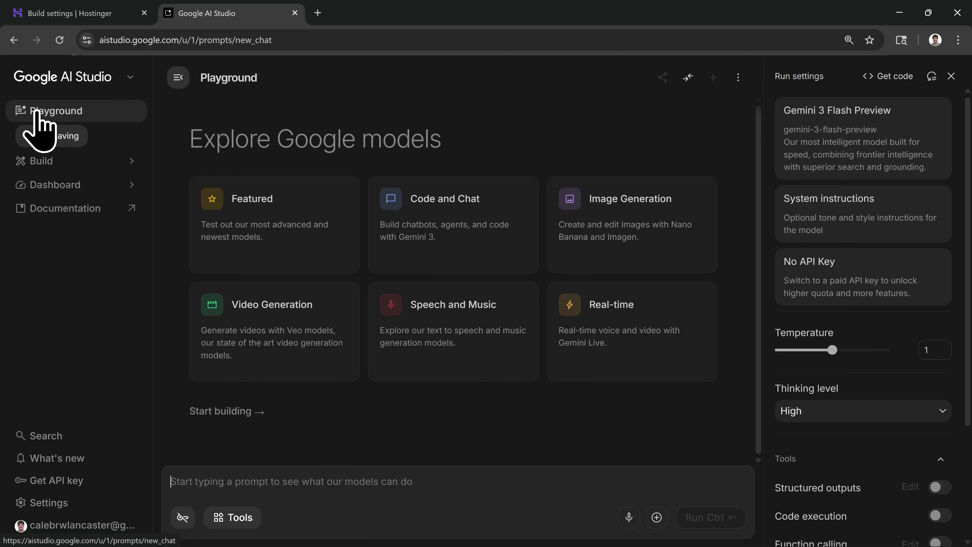
click(58, 187)
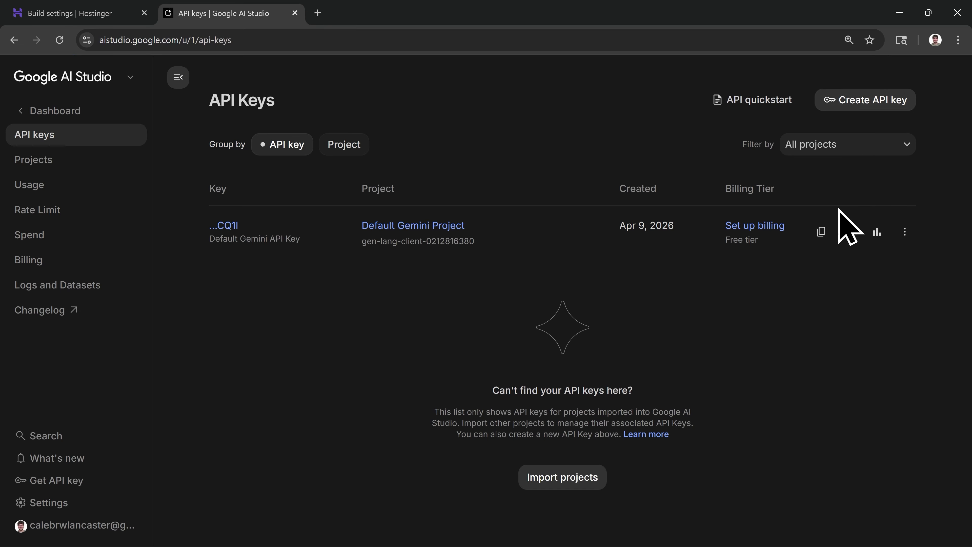
click(822, 232)
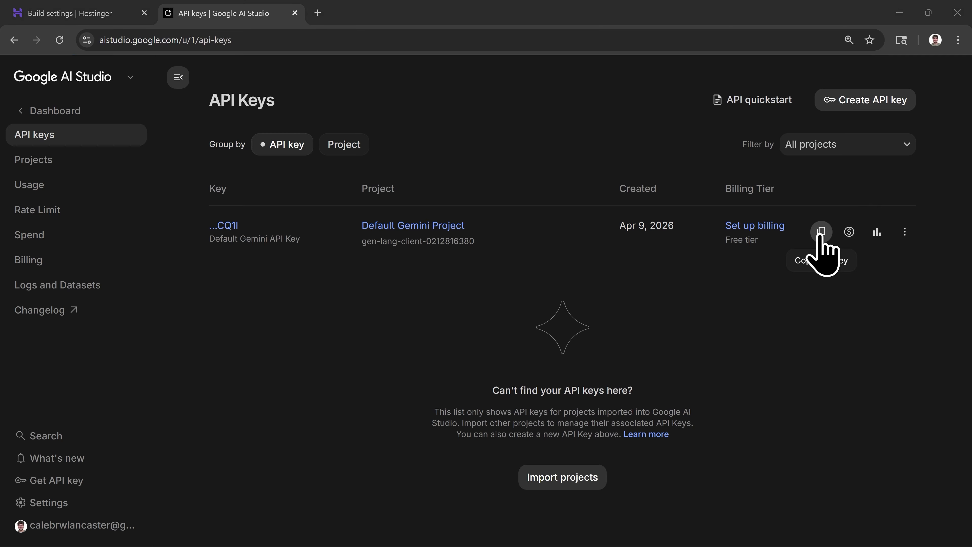
- Switch to Hostinger's build settings and add an environment variable named GEMINI_API_KEY, pasting the copied API key as its value
click(128, 35)
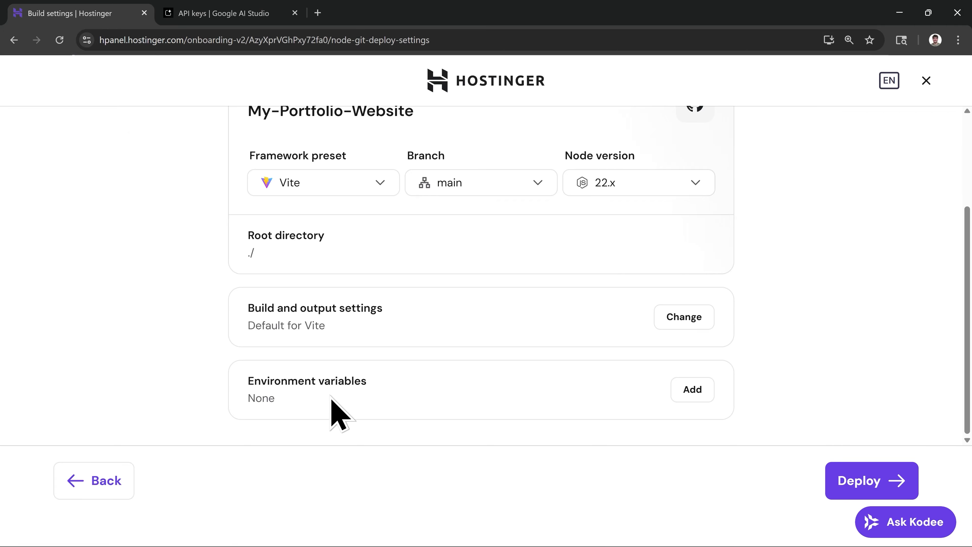
click(693, 395)
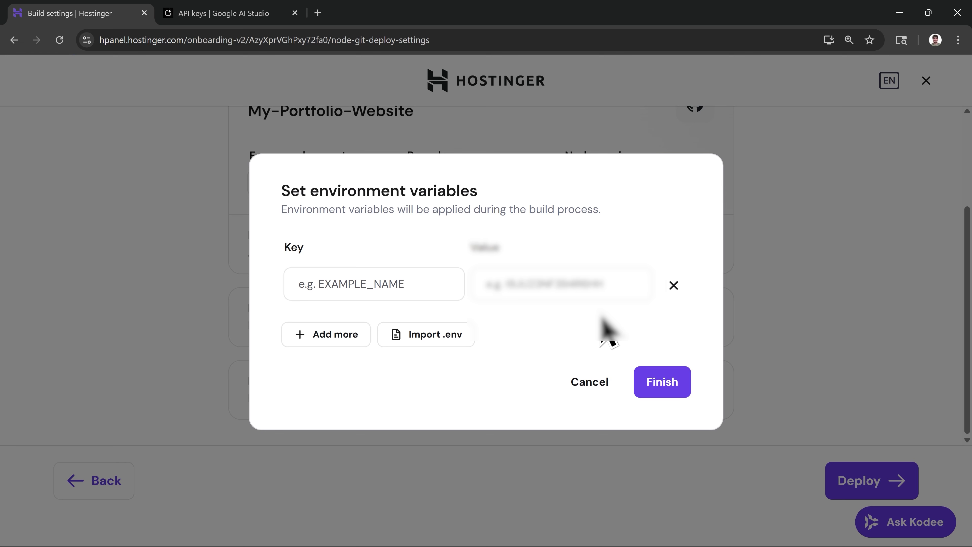
click(361, 283)
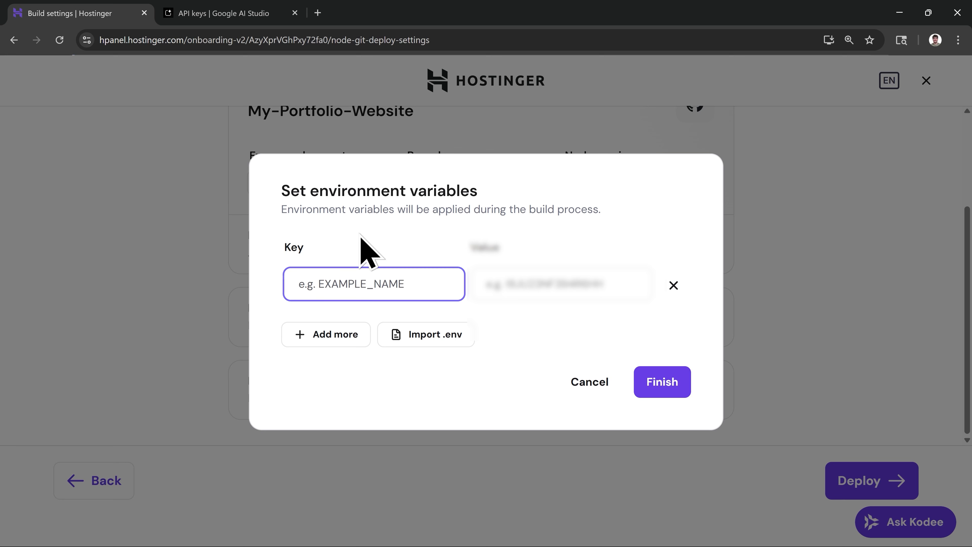
text(GEMINI_)
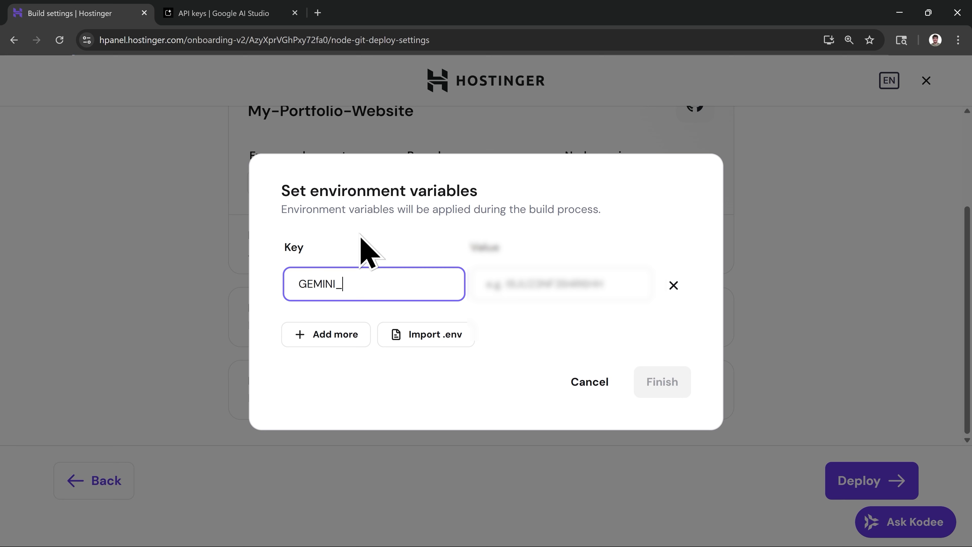
text(API_KEY)
click(521, 282)
key(ctrl+v)
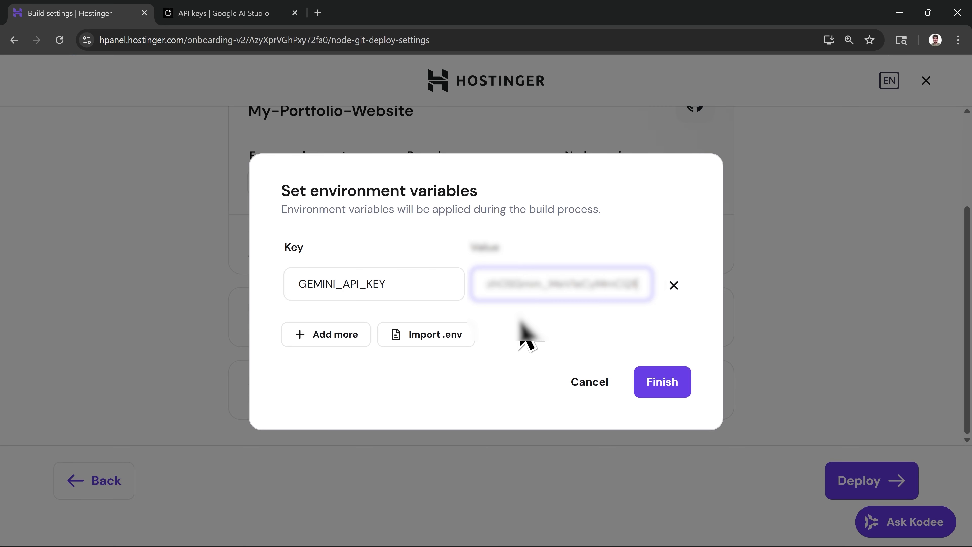
- Add a second environment variable named GOOGLE_API_KEY and paste the same API key as its value
click(328, 336)
click(339, 309)
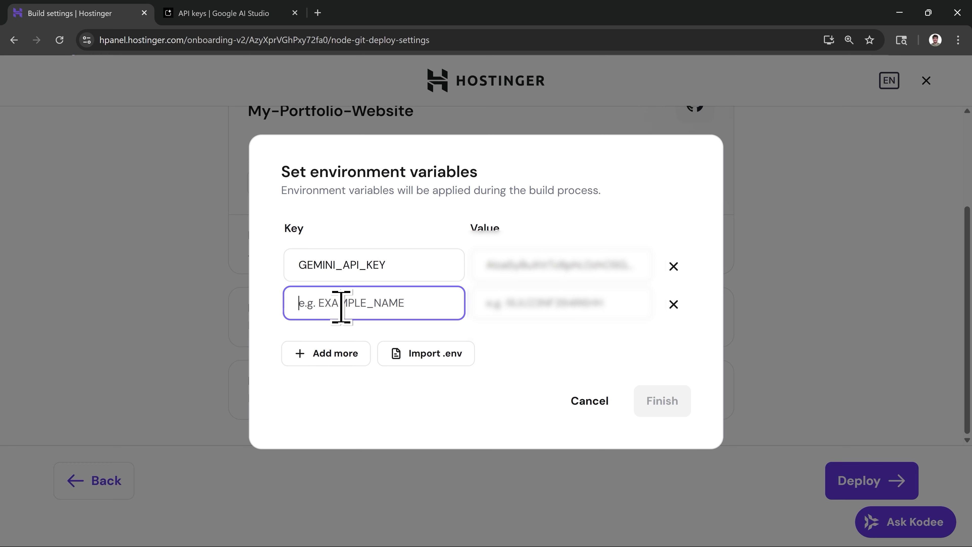
text(GOO)
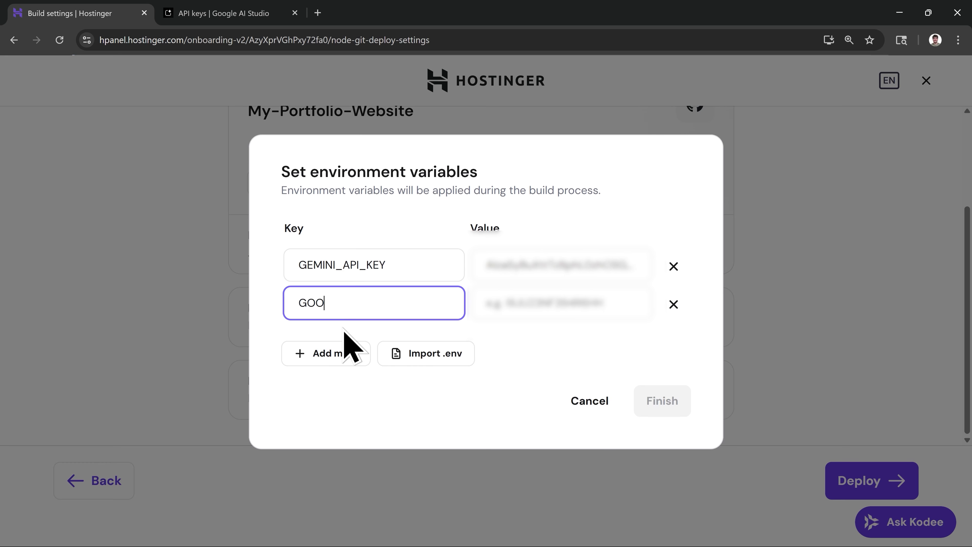
text(GLE_API_KEY)
click(490, 300)
key(ctrl+v)
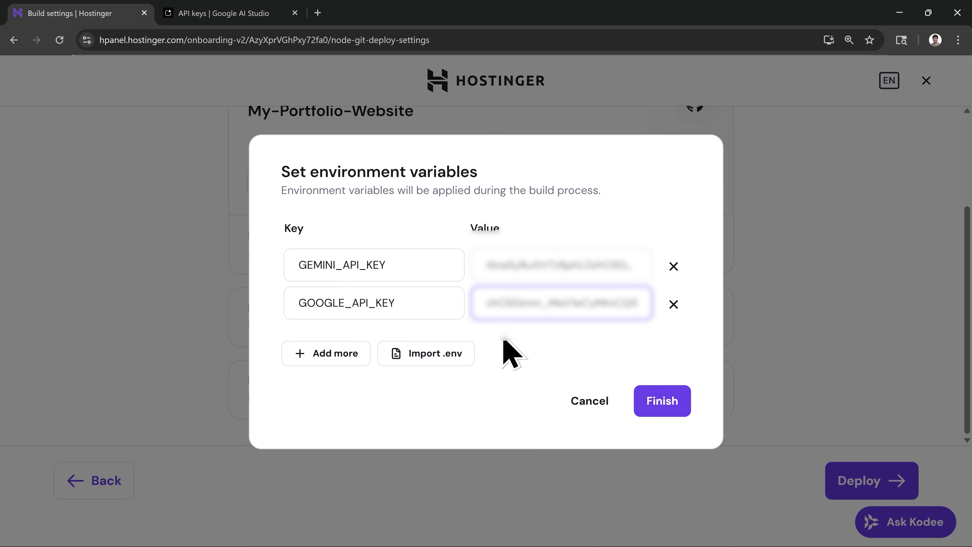
- Add a third environment variable named VITE_GEMINI_API_KEY with the same API key pasted as its value, and save the variables
click(336, 357)
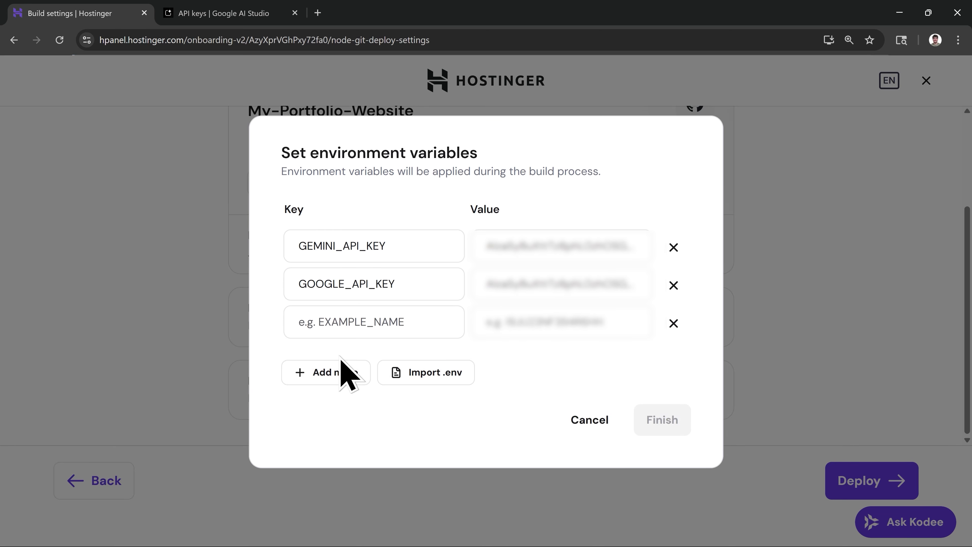
click(343, 321)
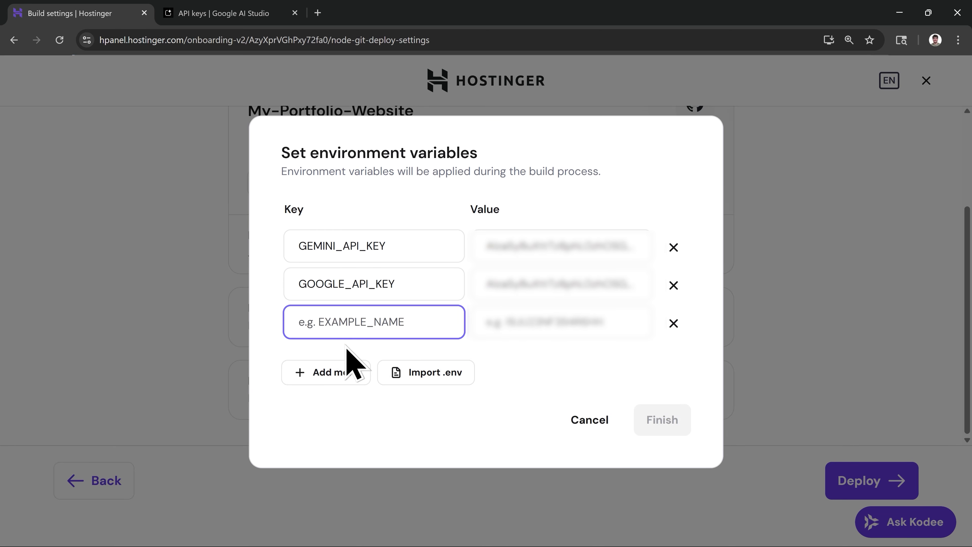
text(VITE_)
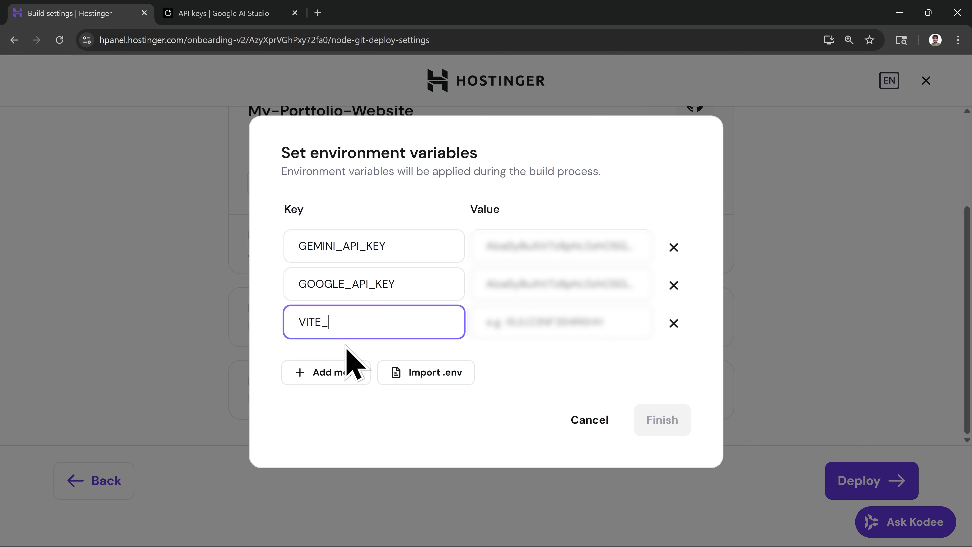
text(GEMINI_API_KEY)
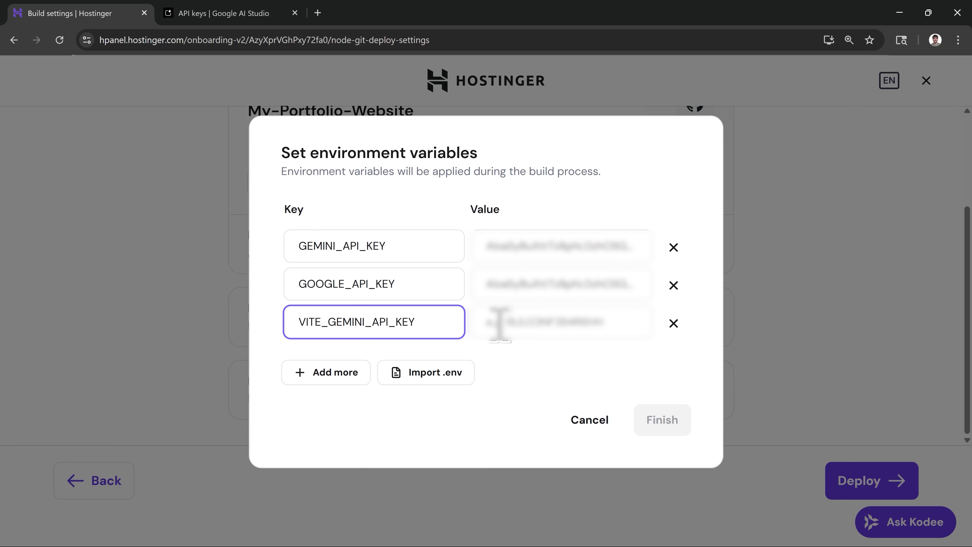
click(497, 321)
key(ctrl+v)
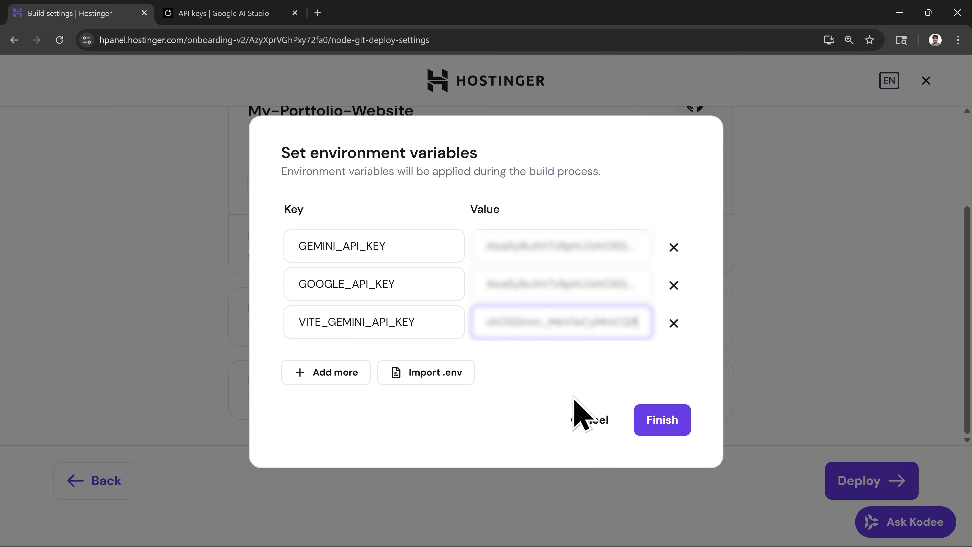
click(662, 420)
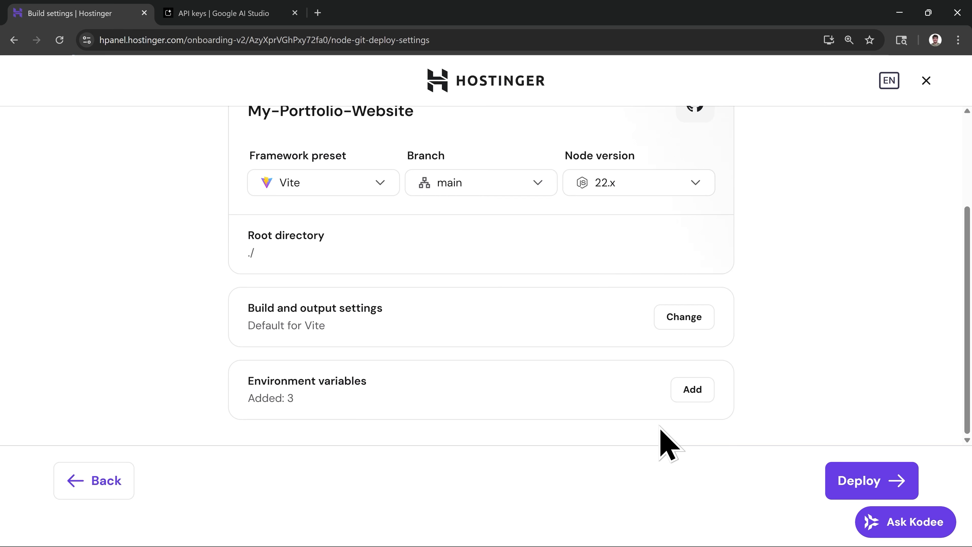
- Deploy the My-Portfolio-Website app and open the live site at meticsportfoliowebsite.com to check its page content
click(846, 484)
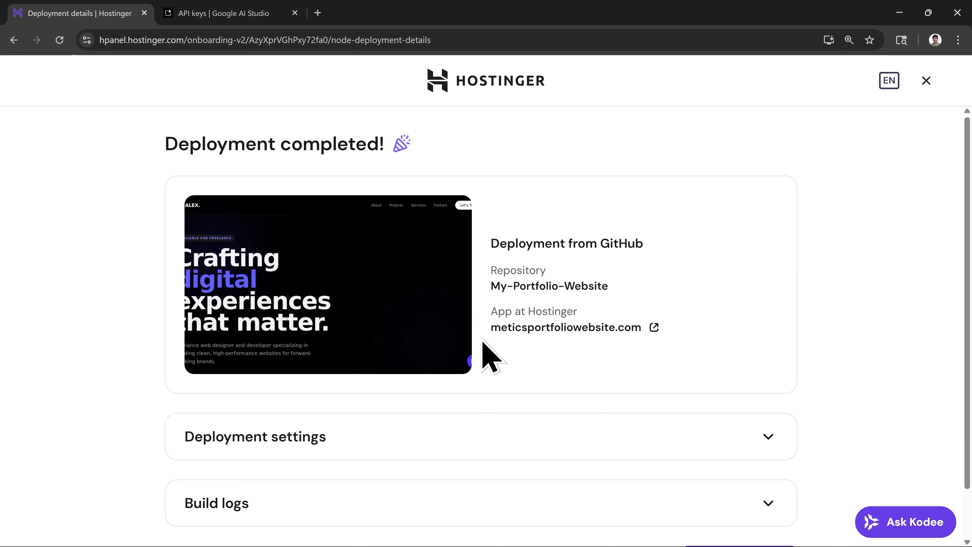
click(554, 329)
scroll(442, 310, down, 1)
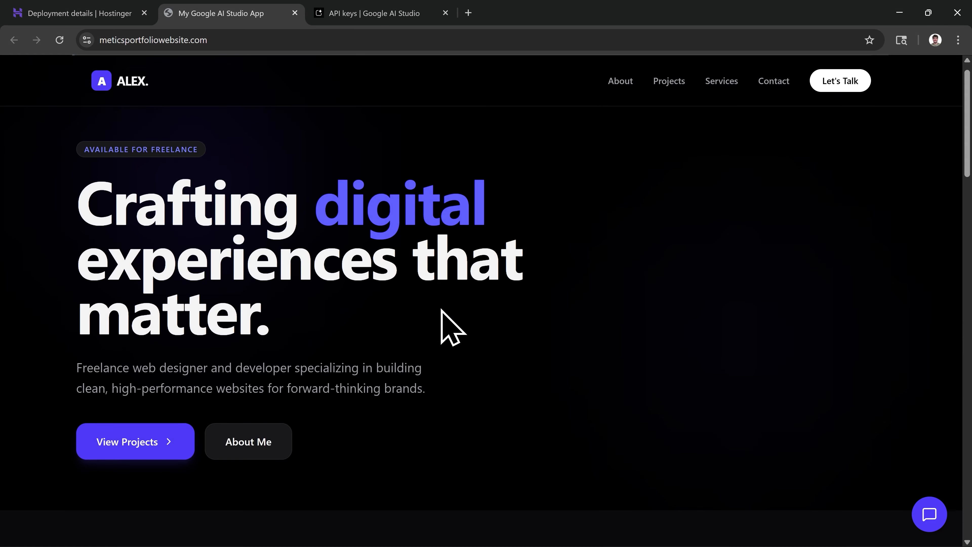
scroll(441, 311, down, 20)
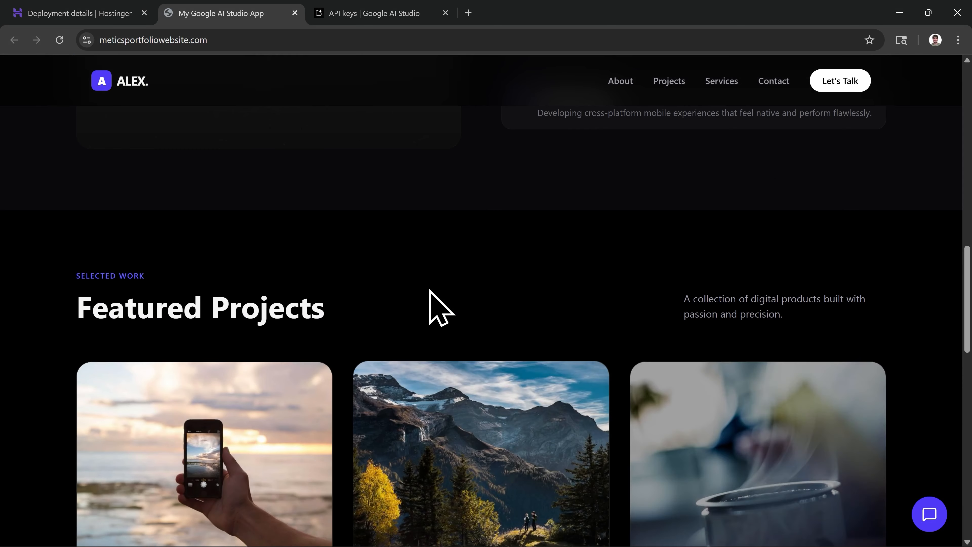